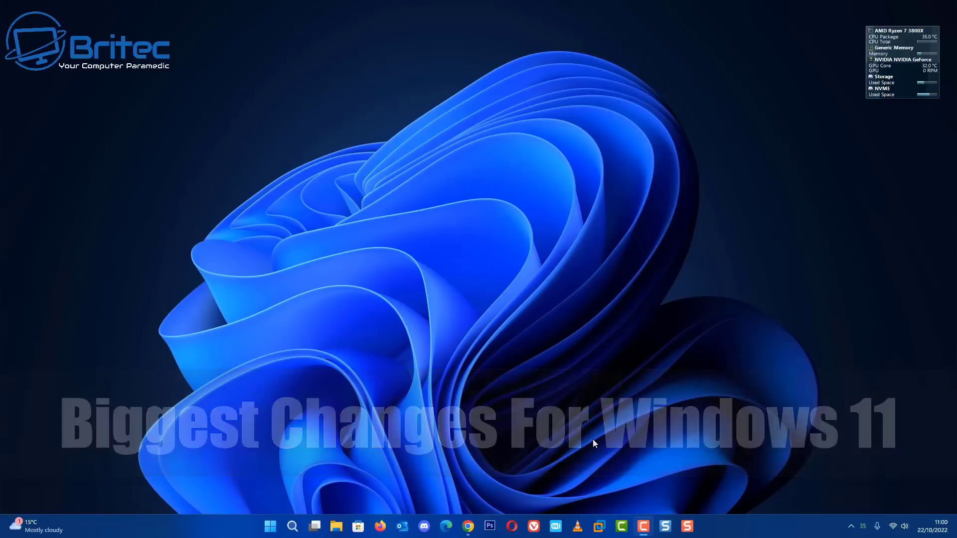
Run winver from Windows search to check the Windows version, then close it.
click(293, 527)
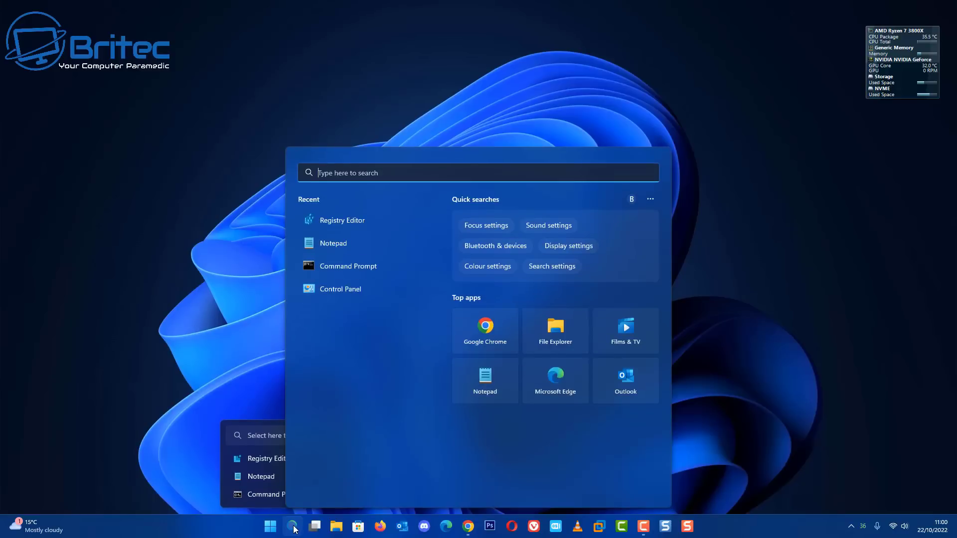
text(winver)
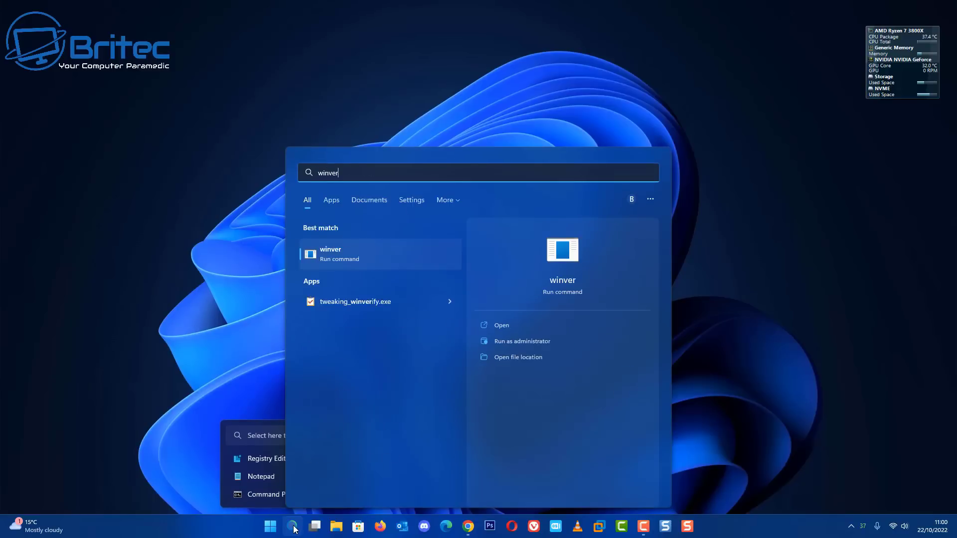
click(343, 253)
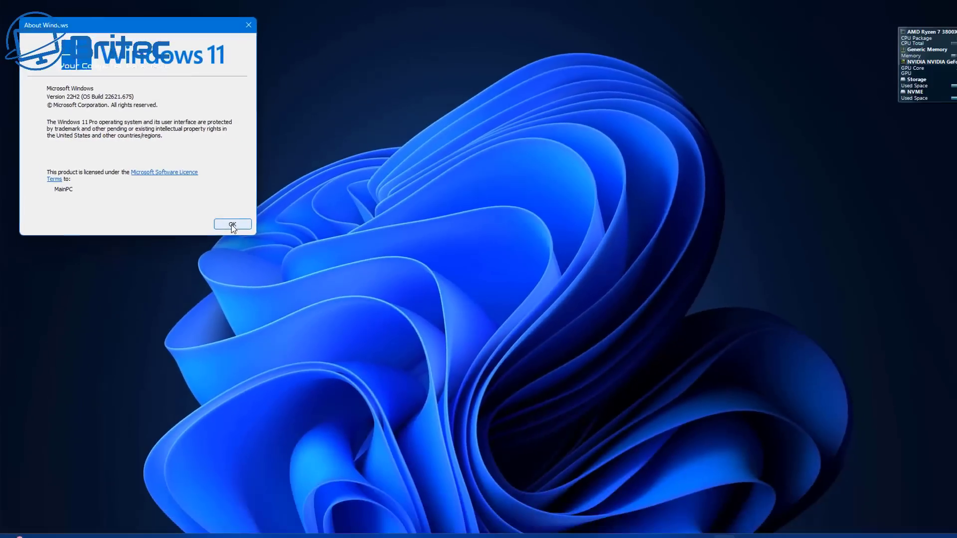
click(233, 226)
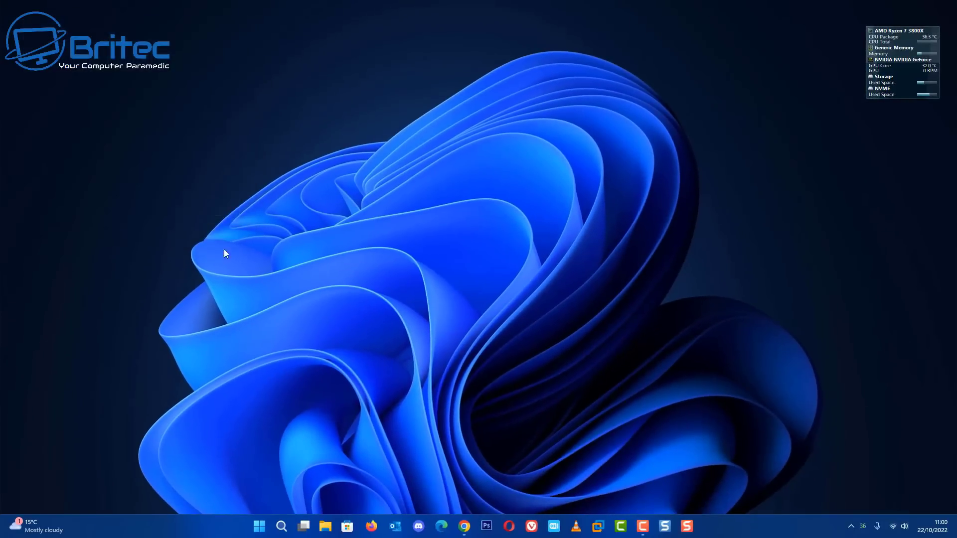
View the Windows Update page in Settings, then close Settings.
click(270, 526)
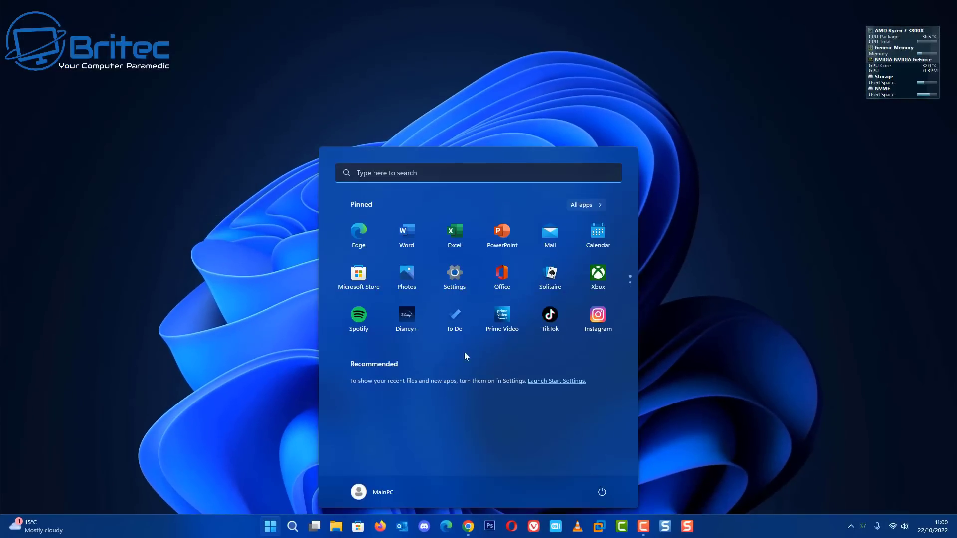
click(452, 275)
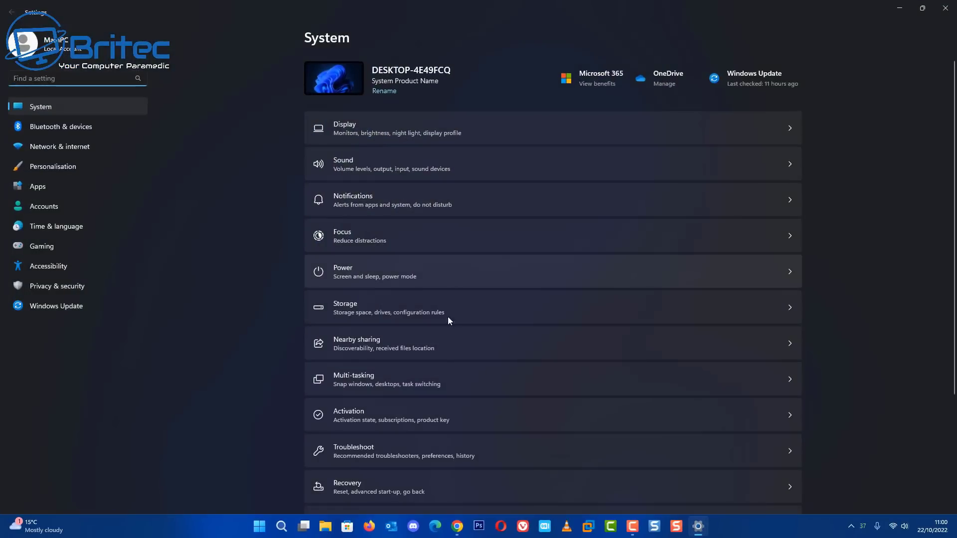
click(41, 306)
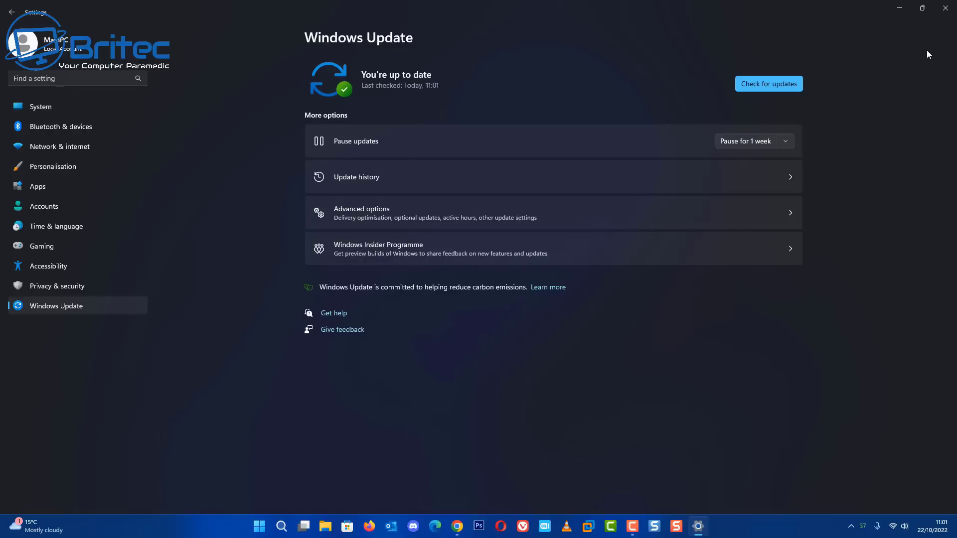
click(945, 8)
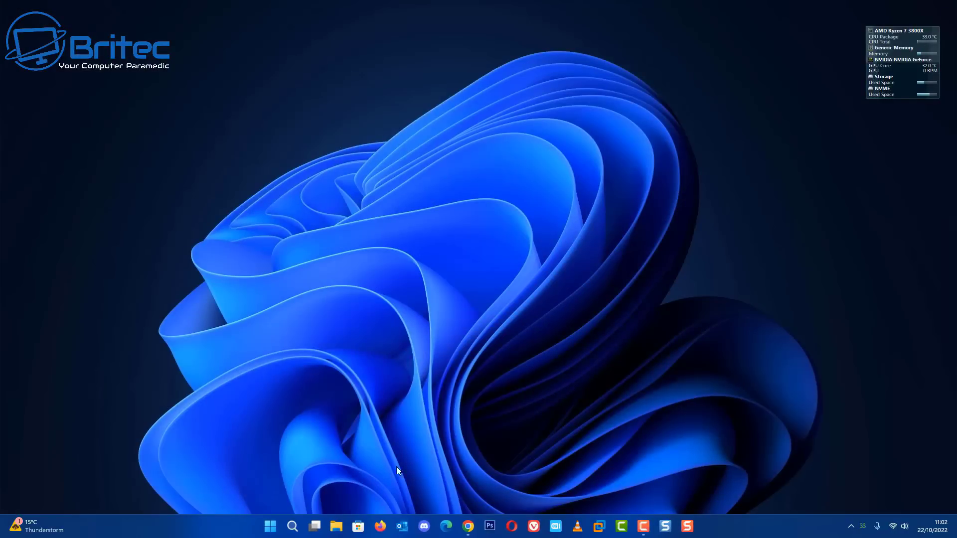
Drag Excel onto Word and PowerPoint into the folder, naming it Office.
key(super)
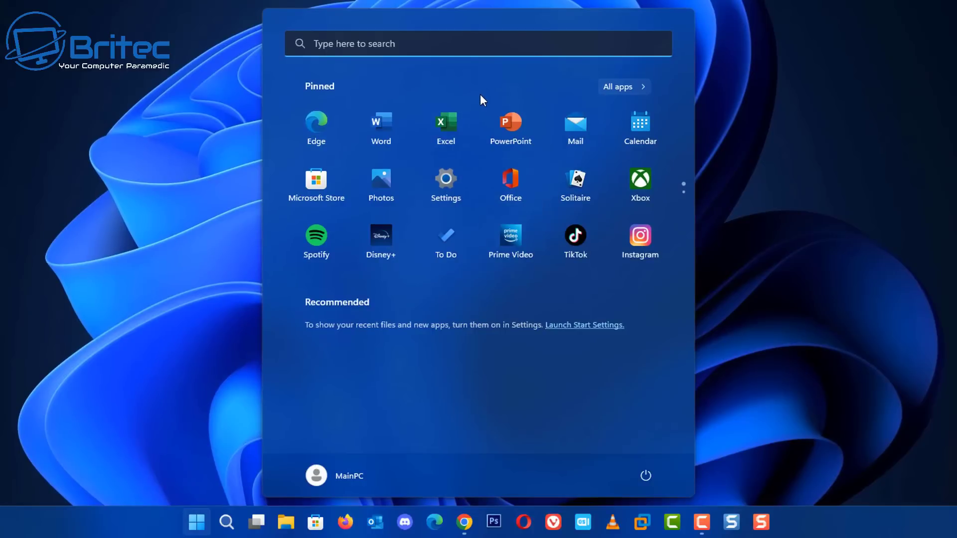
drag(450, 123, 387, 120)
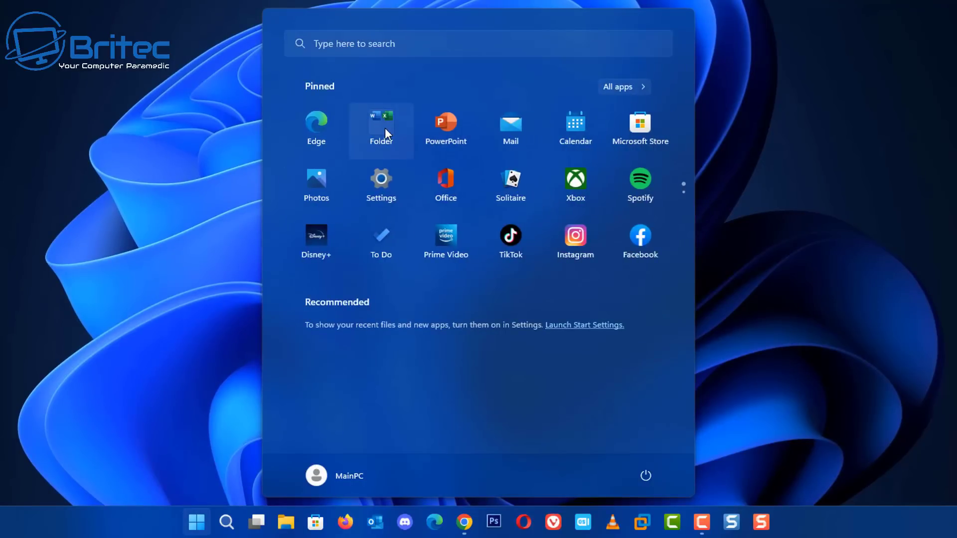
drag(437, 130, 378, 129)
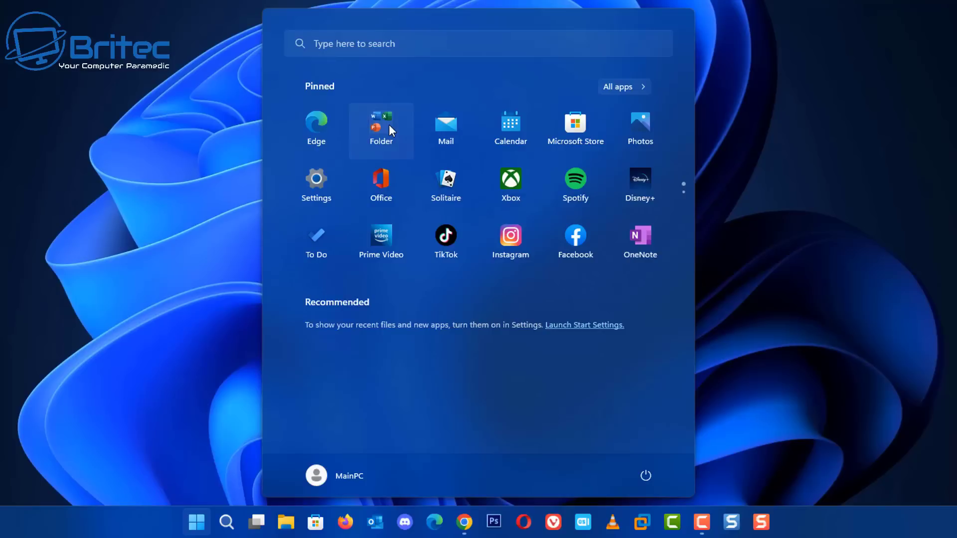
click(389, 124)
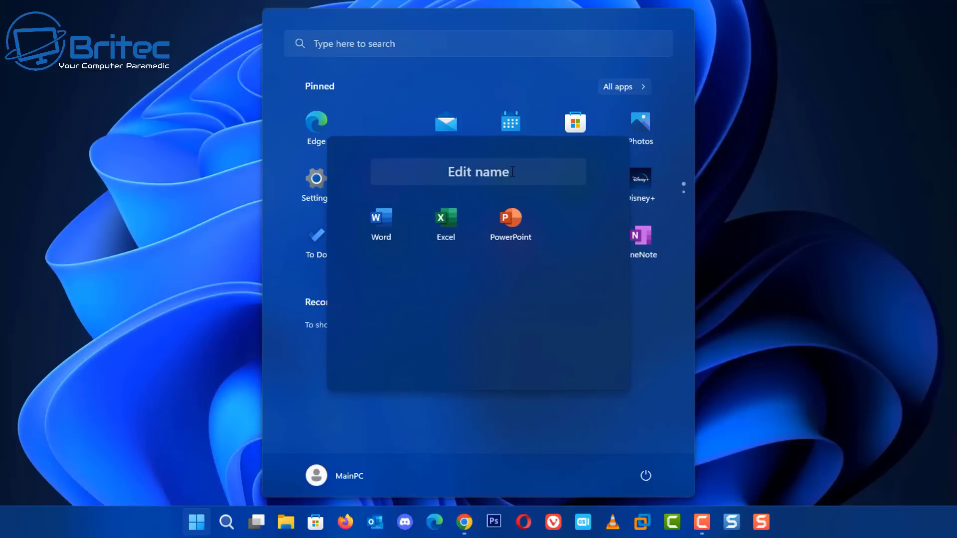
click(472, 170)
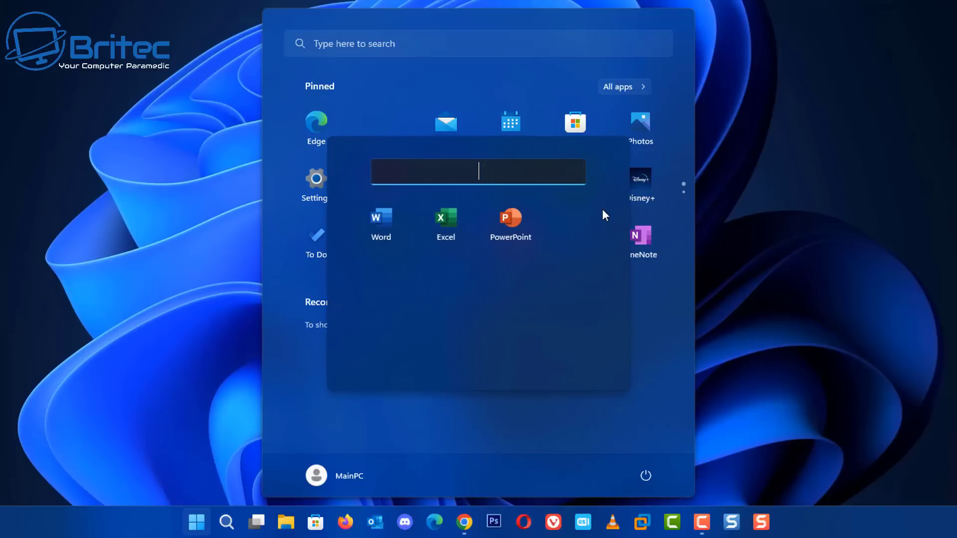
text(Office)
key(Return)
click(512, 76)
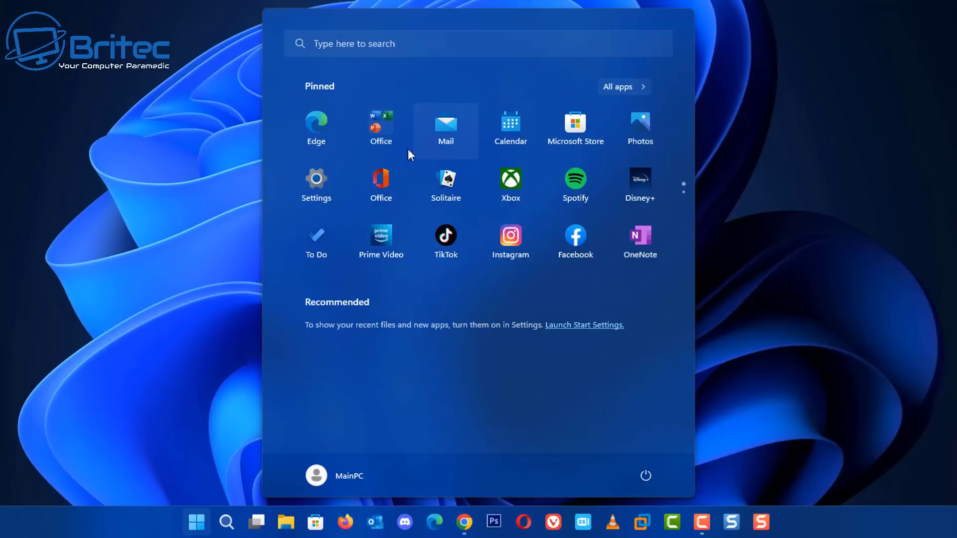
Reopen the Office folder to check its name and options, then open Start layout settings.
click(380, 128)
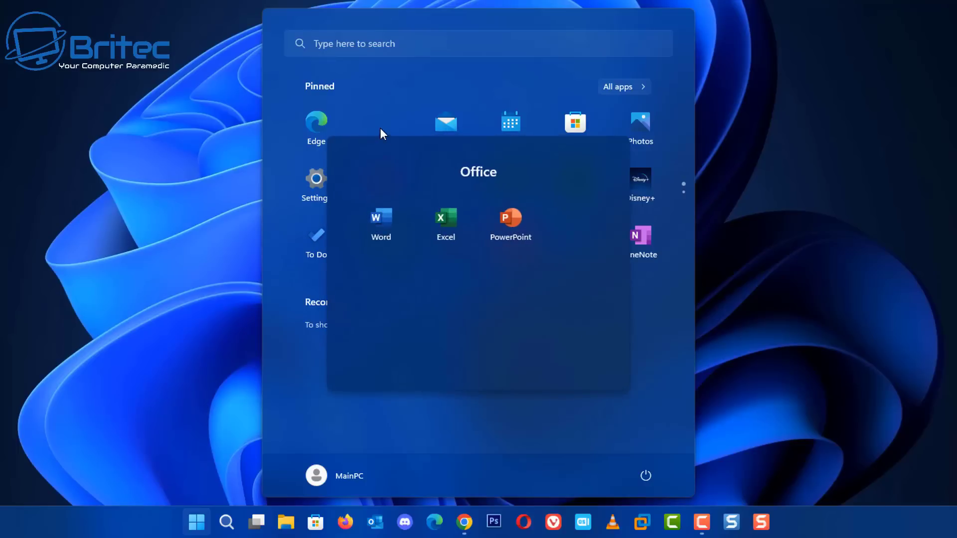
click(490, 171)
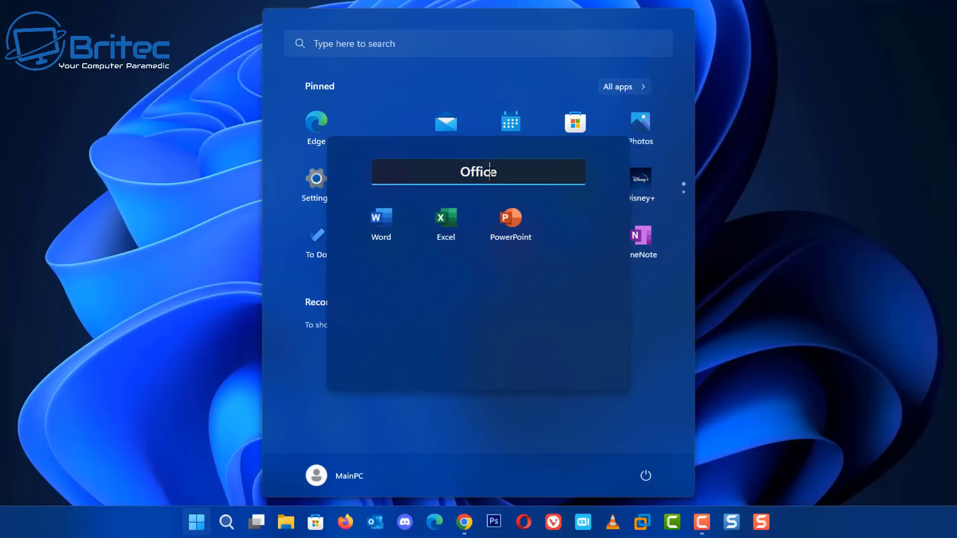
click(444, 89)
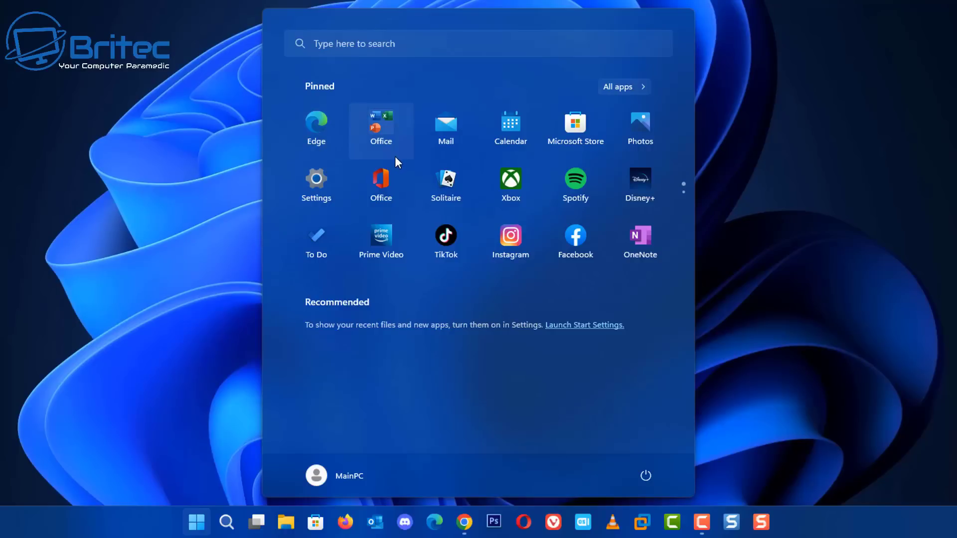
right_click(382, 133)
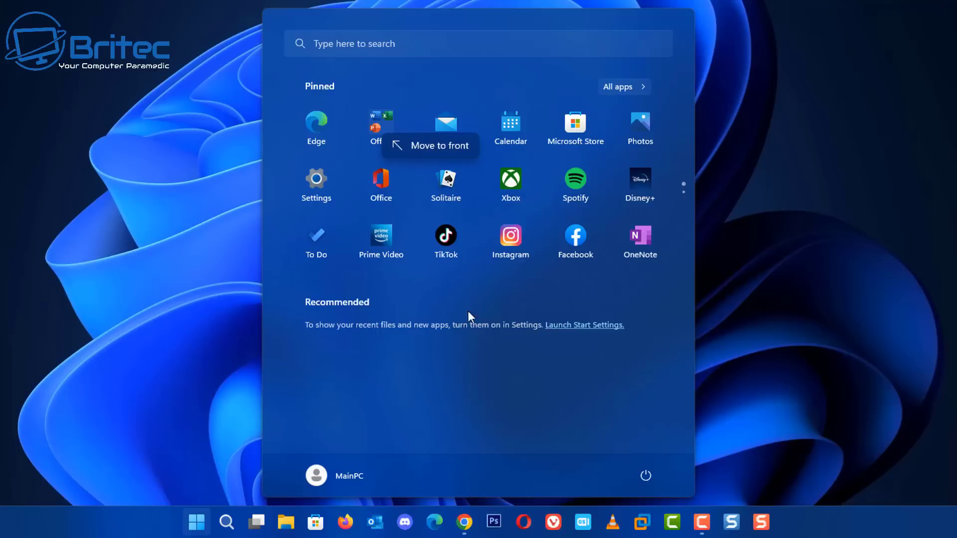
click(473, 393)
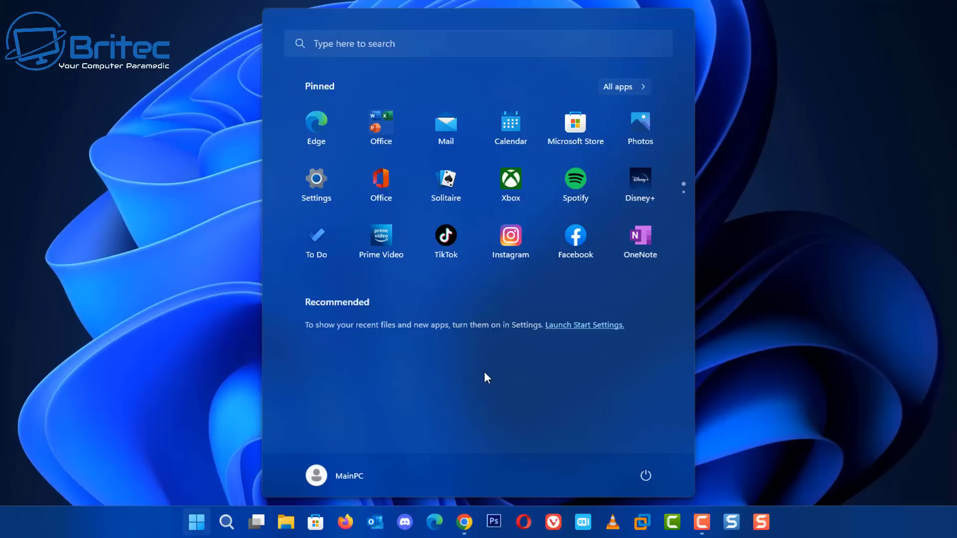
click(601, 327)
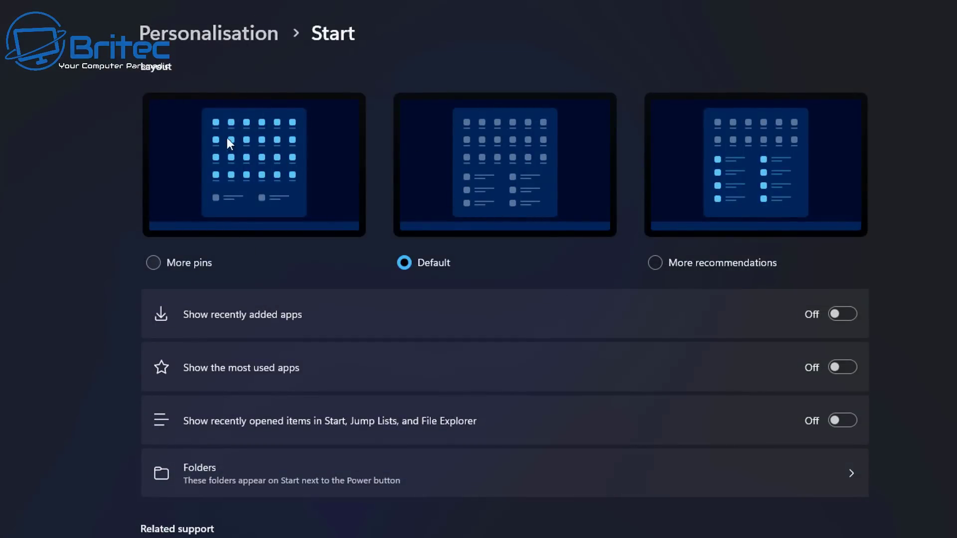
Try the More pins, Default and More recommendations layouts, settling on More pins.
click(153, 262)
click(418, 262)
click(661, 265)
click(483, 254)
click(197, 262)
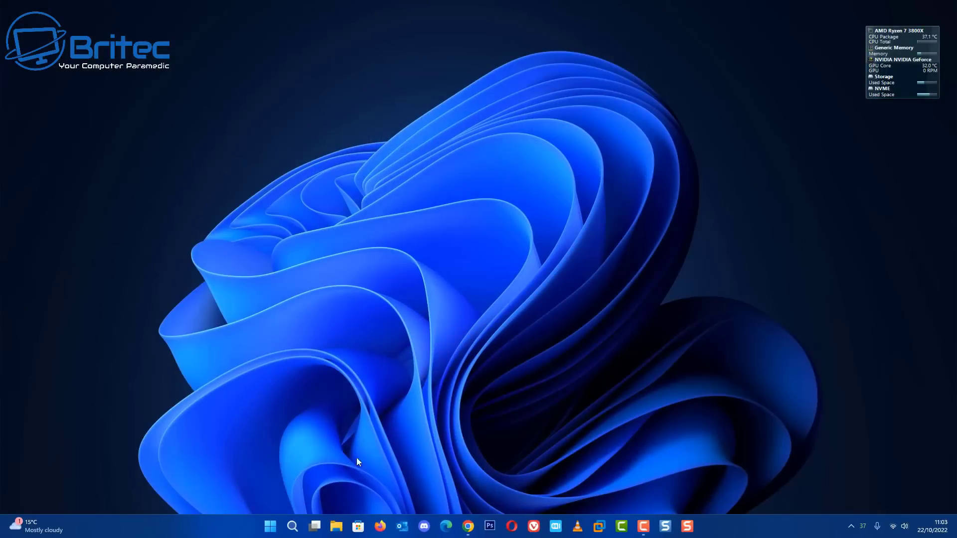
click(270, 526)
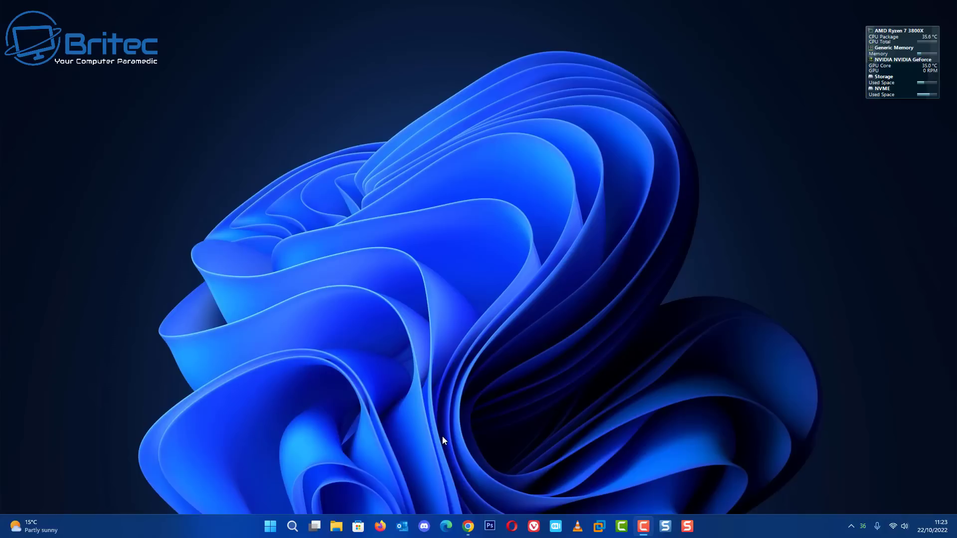
click(336, 526)
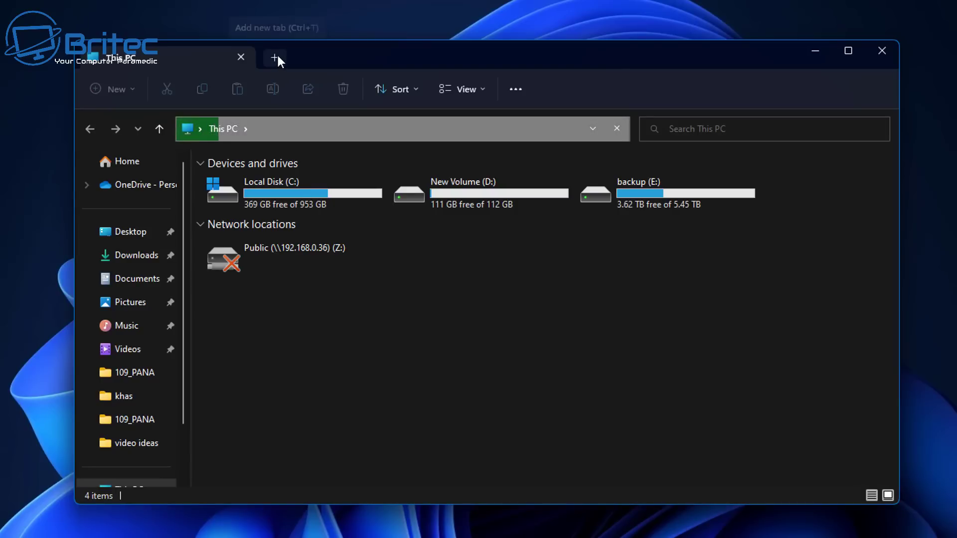
click(276, 57)
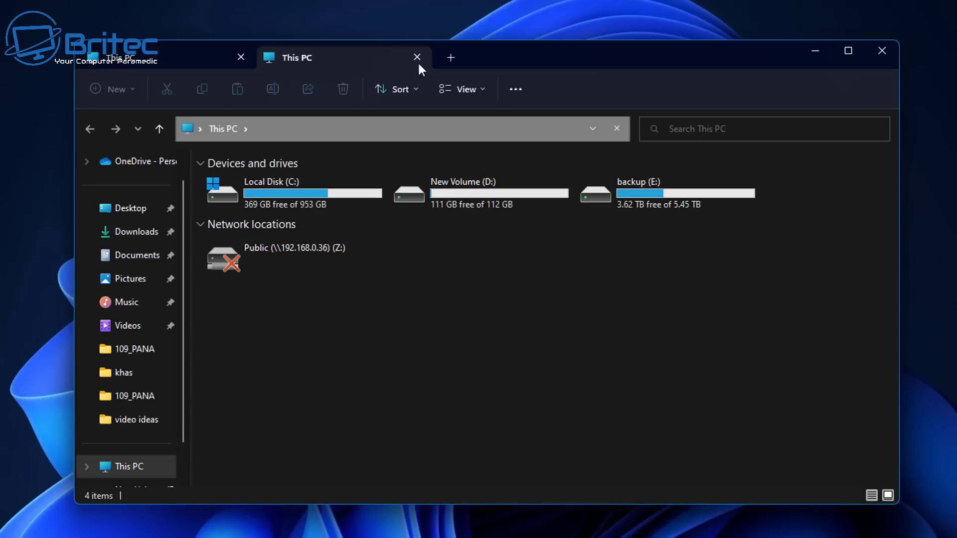
click(449, 58)
click(624, 59)
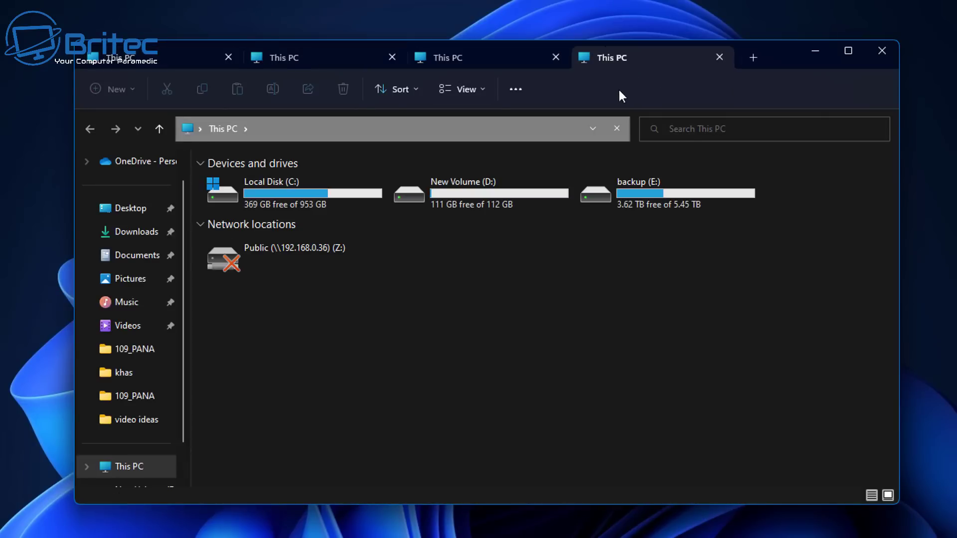
click(750, 57)
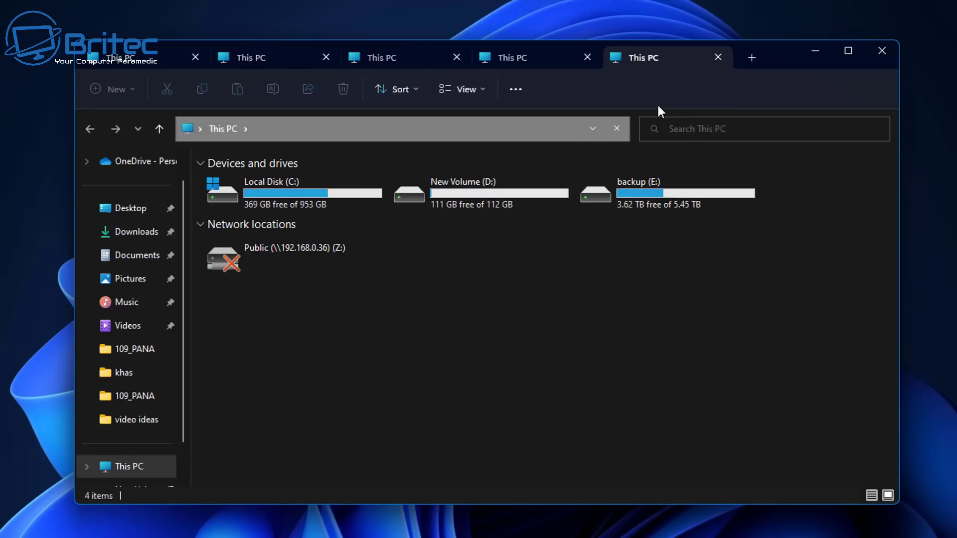
click(752, 58)
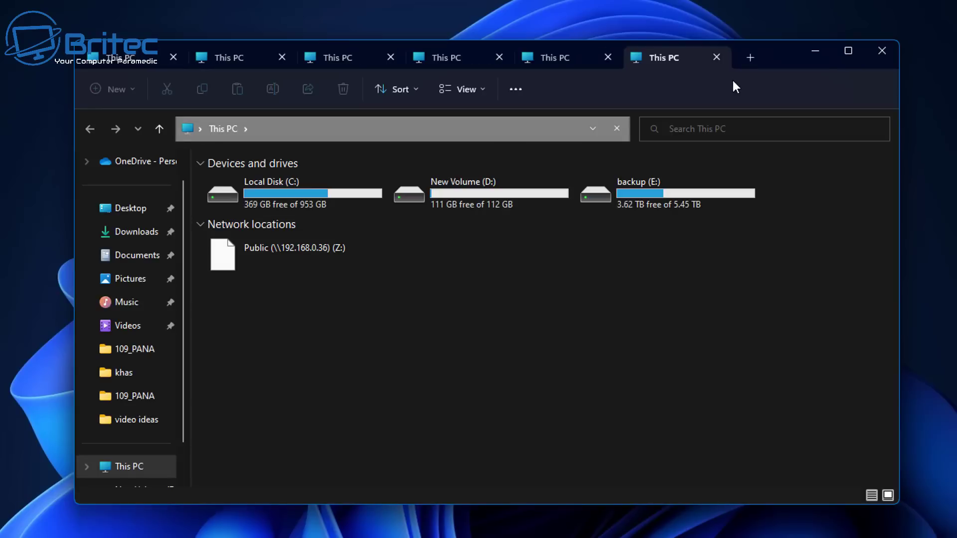
click(717, 57)
click(620, 57)
click(618, 57)
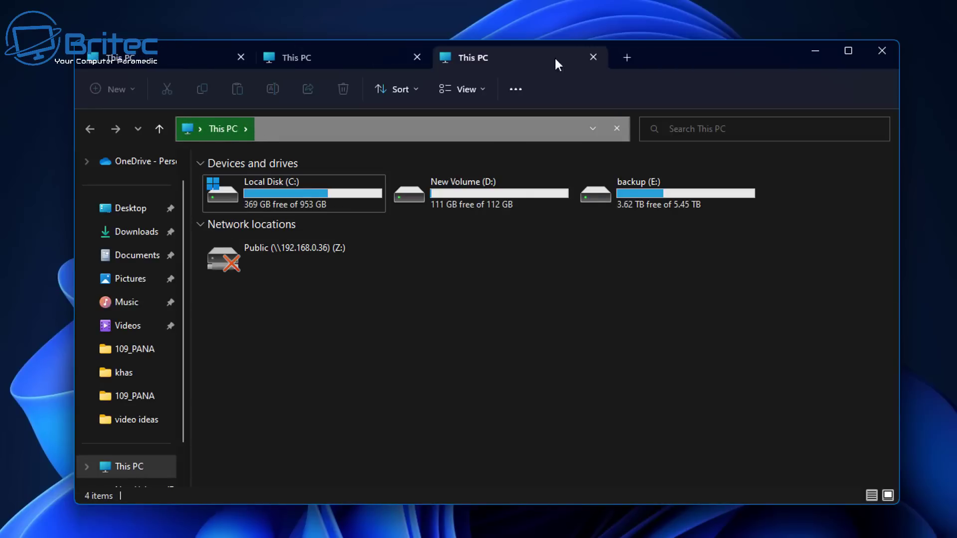
click(594, 58)
click(418, 57)
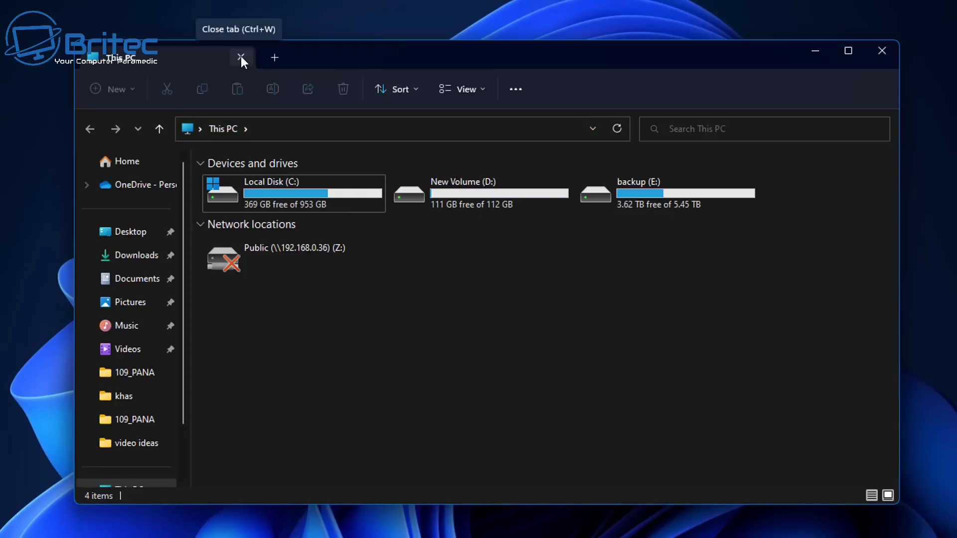
click(241, 57)
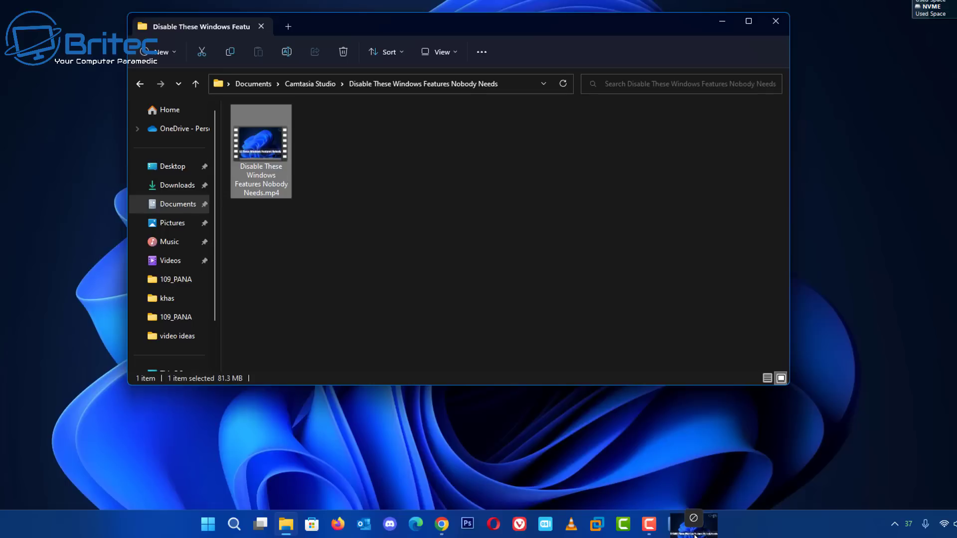
Drag the mp4 video onto a taskbar app, close File Explorer, and open the Start quick menu.
drag(676, 523, 797, 523)
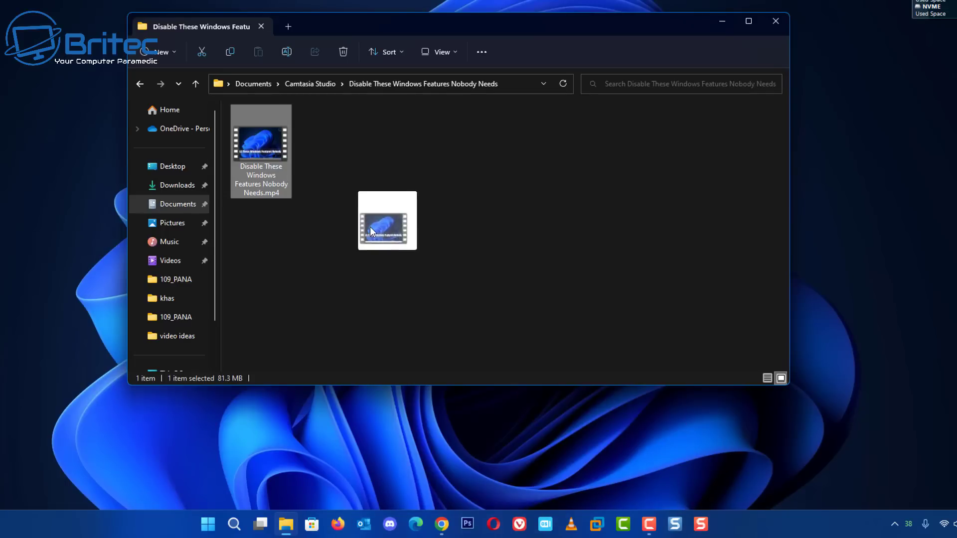
click(777, 22)
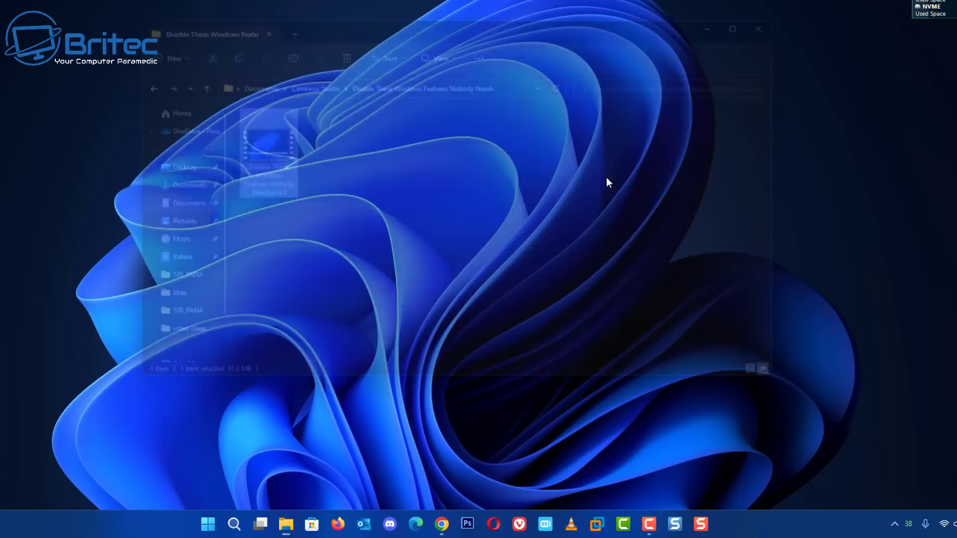
right_click(209, 523)
Open Task Manager and browse Performance, App history, Startup apps, Users, Processes and Services.
click(190, 379)
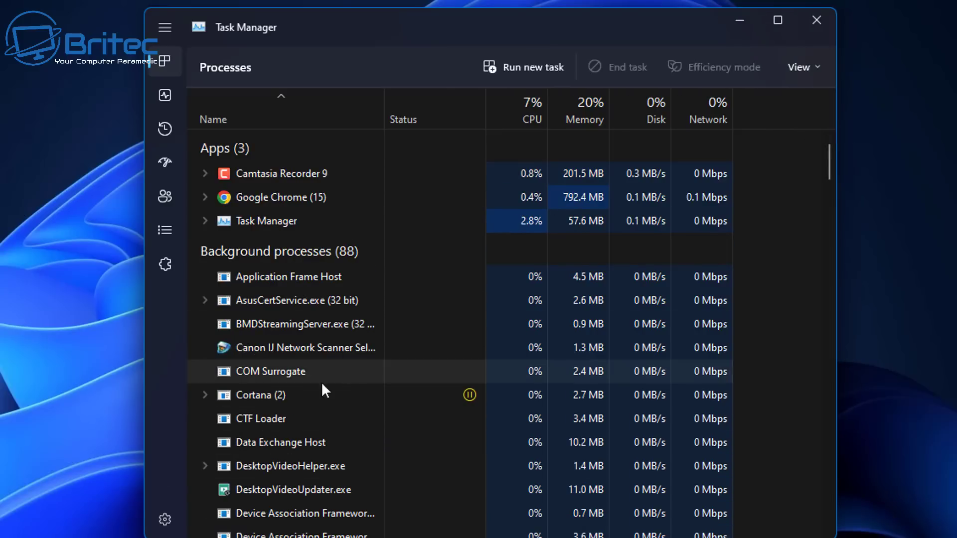
mouse_move(469, 396)
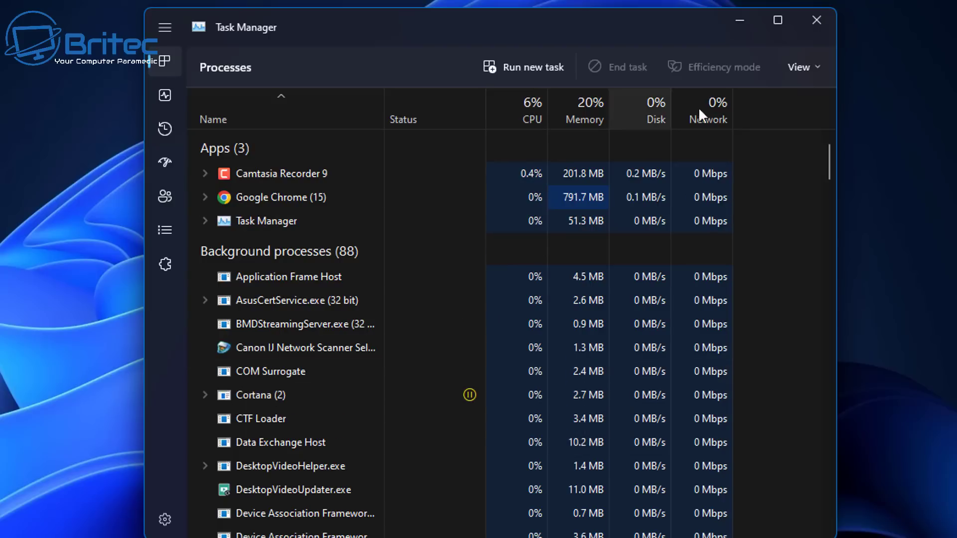
click(165, 94)
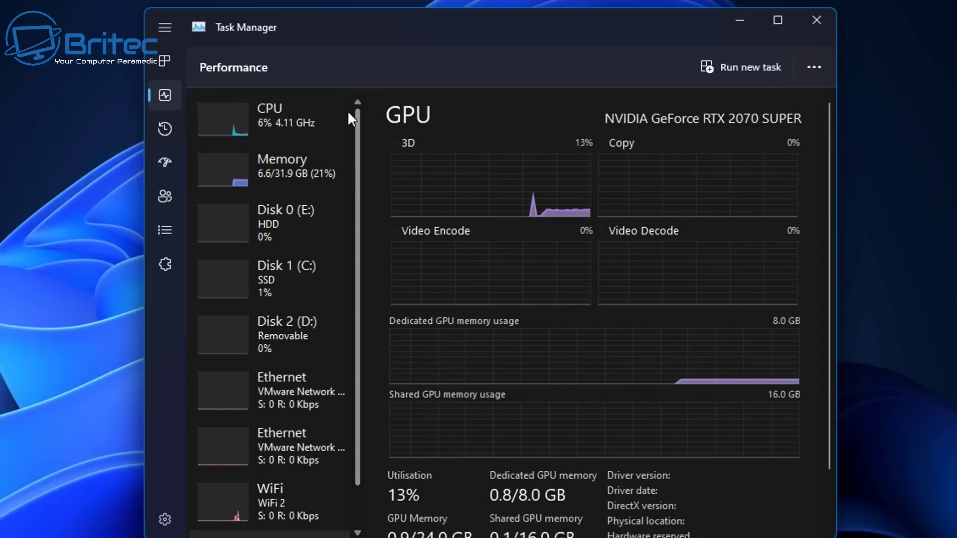
scroll(219, 453, down, 1)
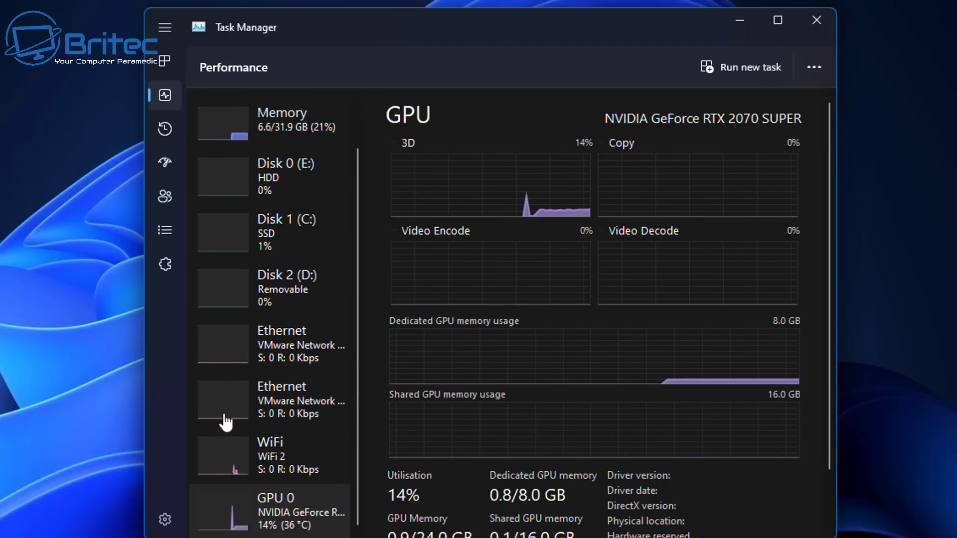
scroll(429, 404, down, 1)
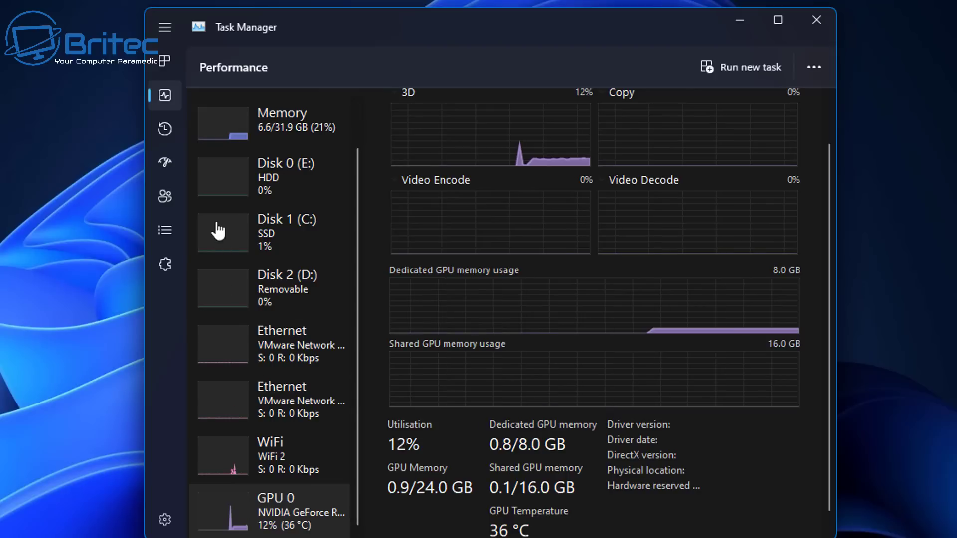
click(167, 129)
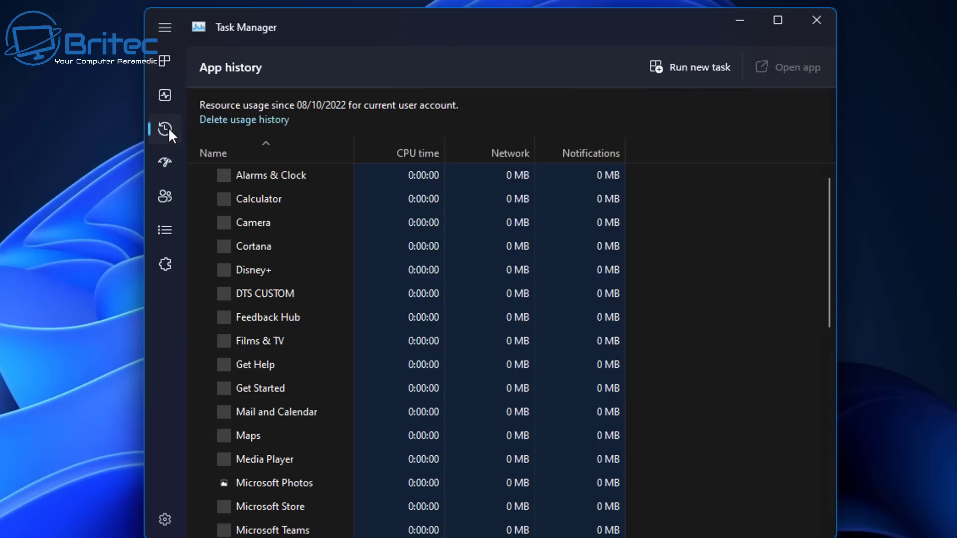
click(160, 160)
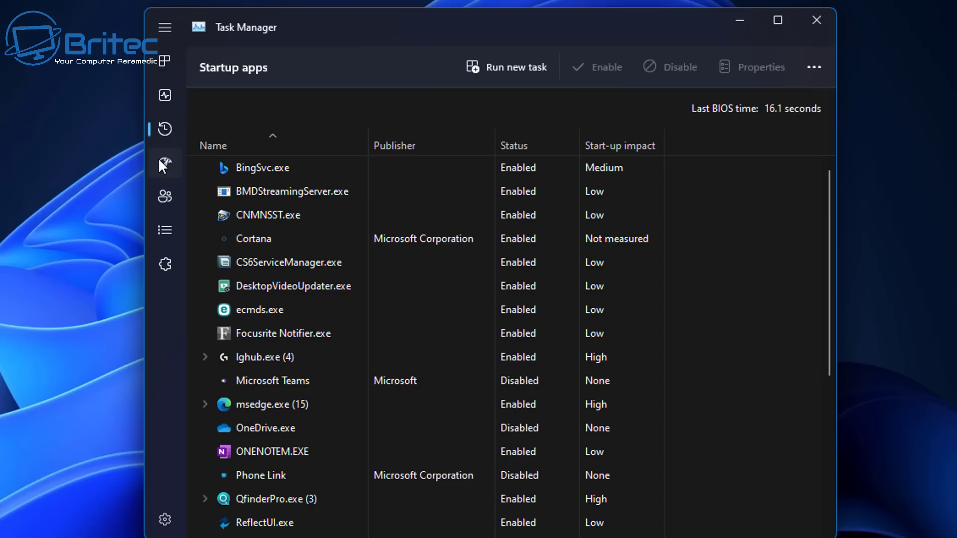
click(169, 192)
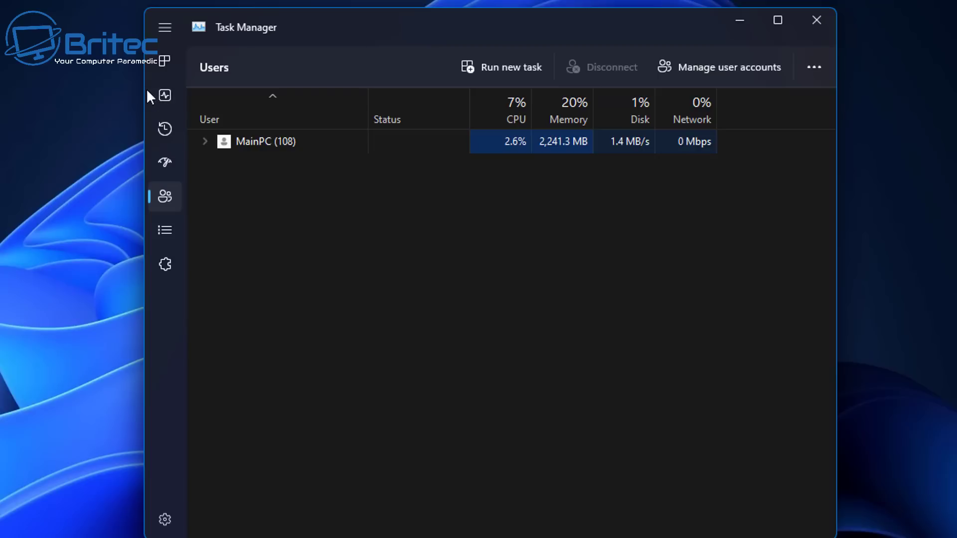
click(166, 61)
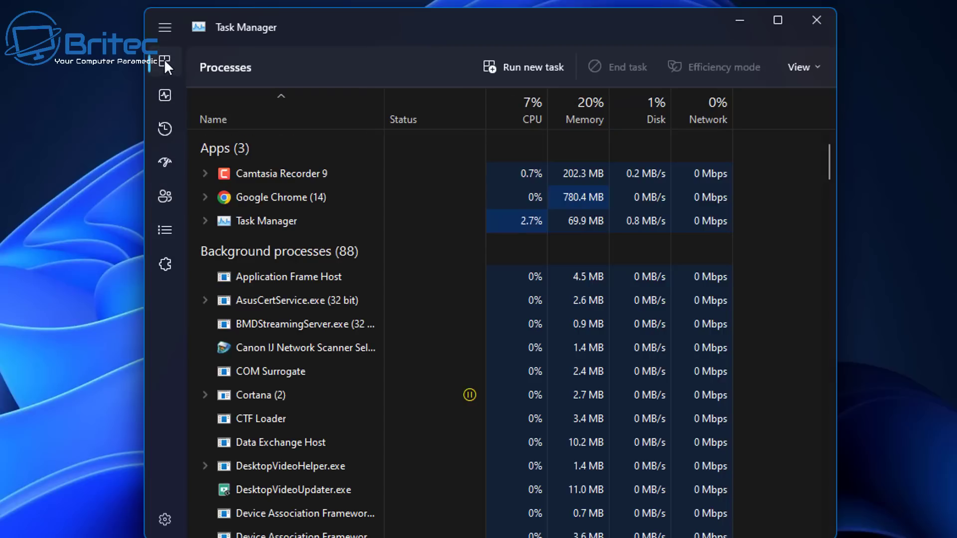
click(169, 268)
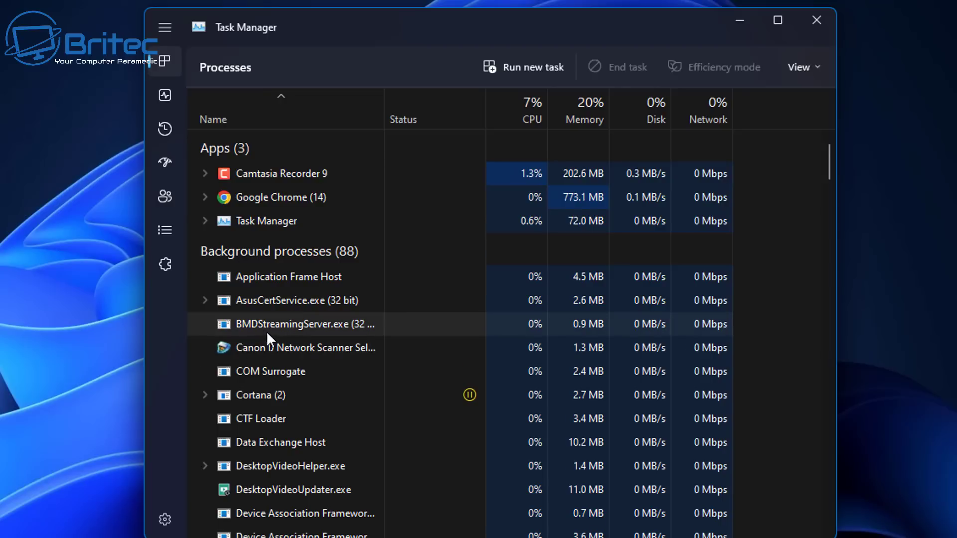
Expand the Cortana (2) group to reveal Runtime Broker and the suspended Cortana process.
right_click(292, 394)
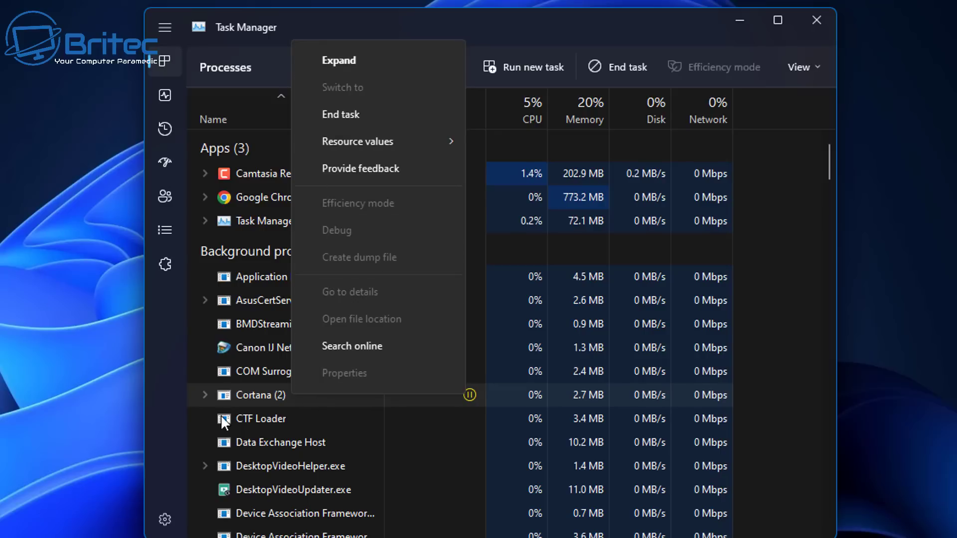
click(228, 396)
click(203, 393)
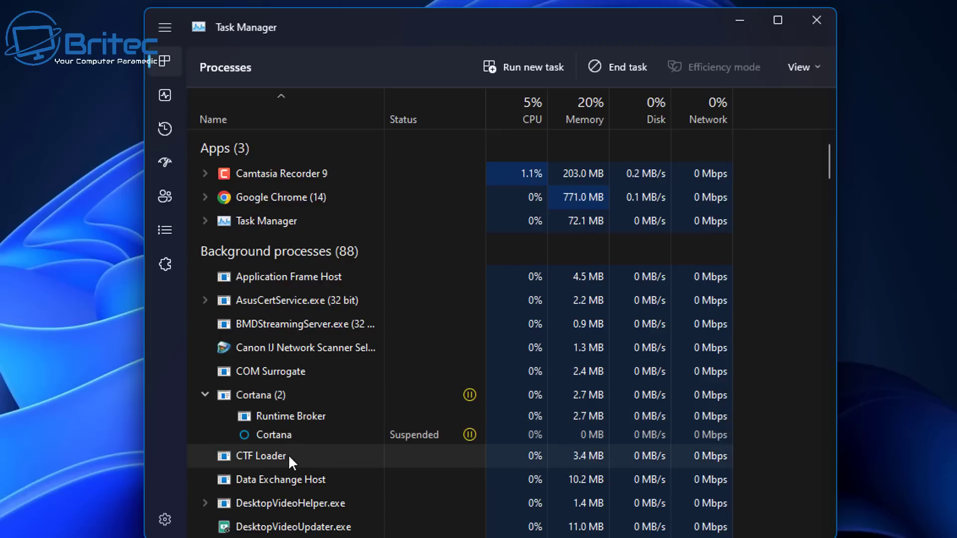
click(299, 319)
right_click(313, 323)
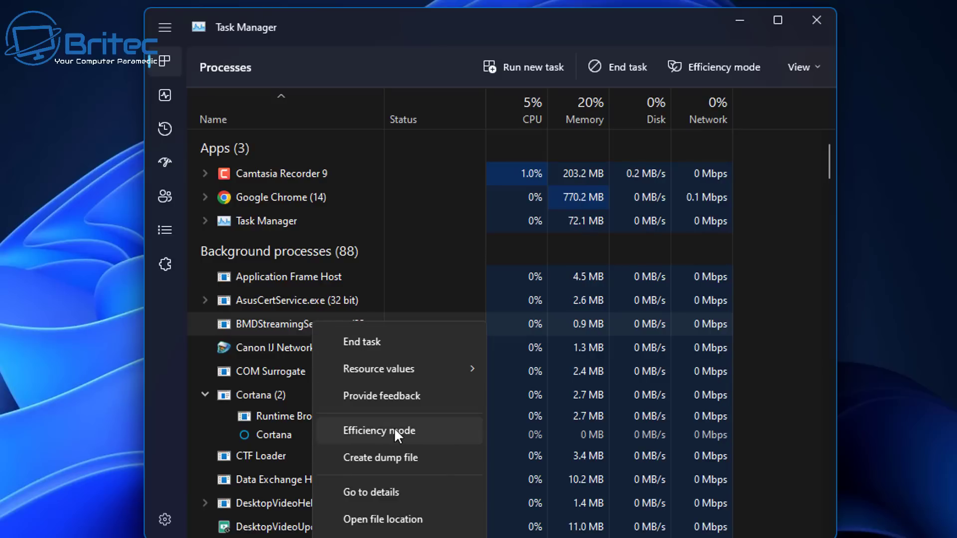
click(395, 431)
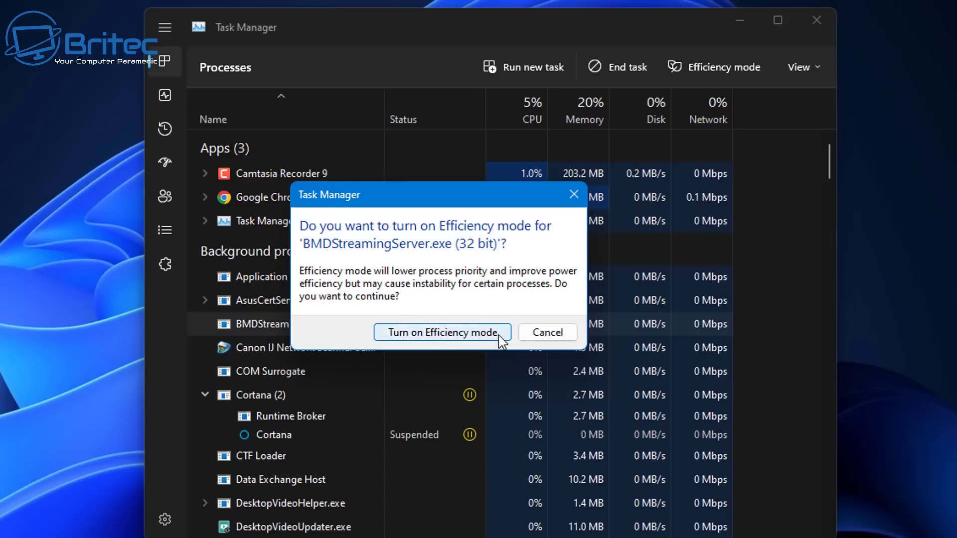
click(547, 333)
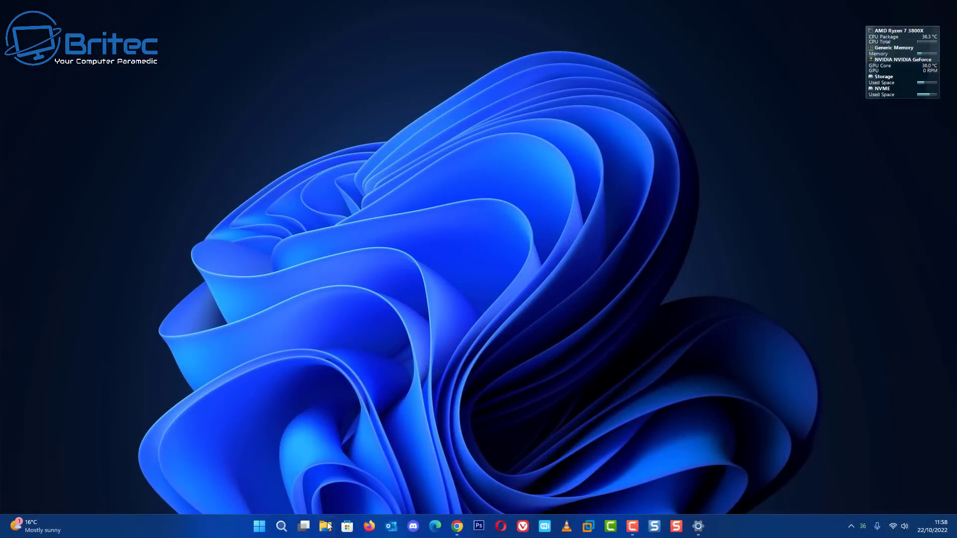
Open File Explorer on This PC, drag it to the screen top to reveal snap layouts, then close it.
click(327, 526)
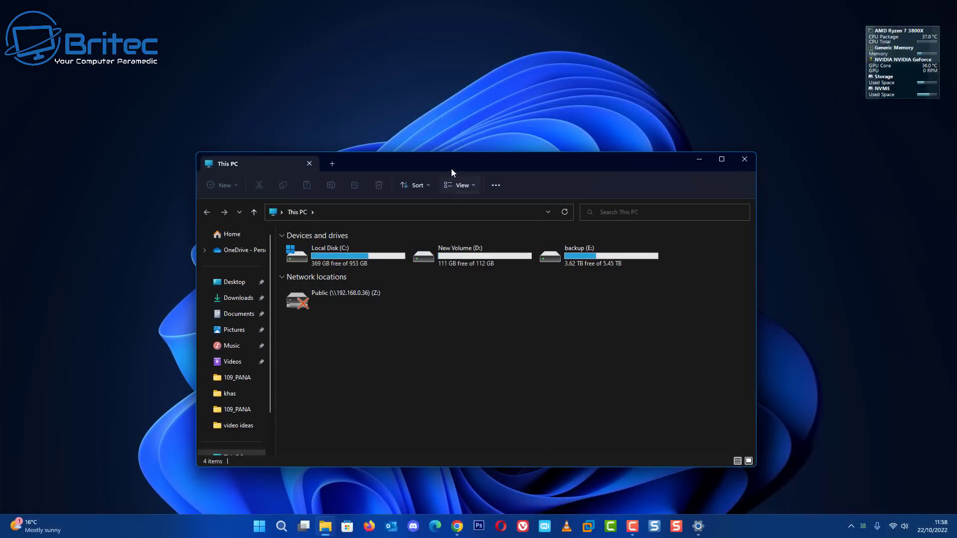
drag(452, 173, 479, 129)
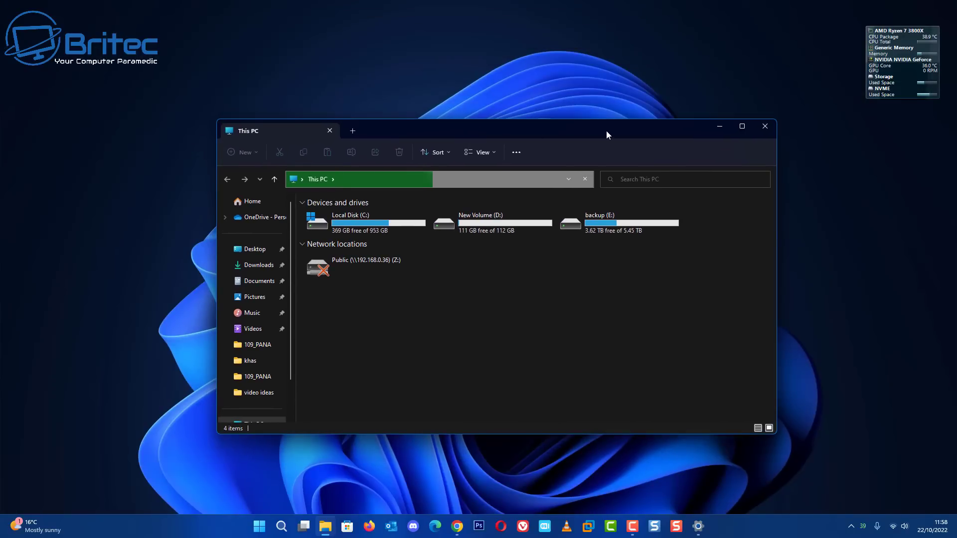
click(769, 130)
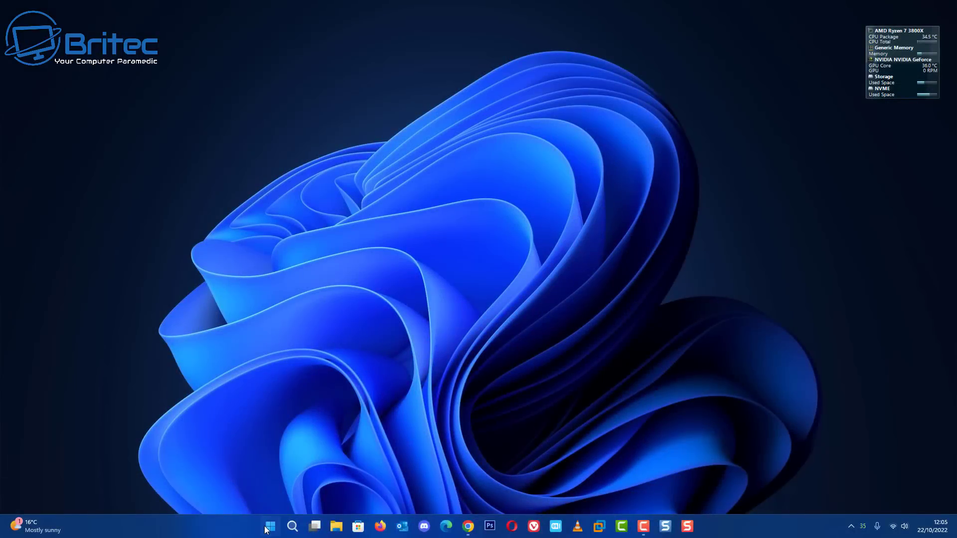
Go to Settings > System > Display > Graphics and view the default graphics settings.
click(269, 527)
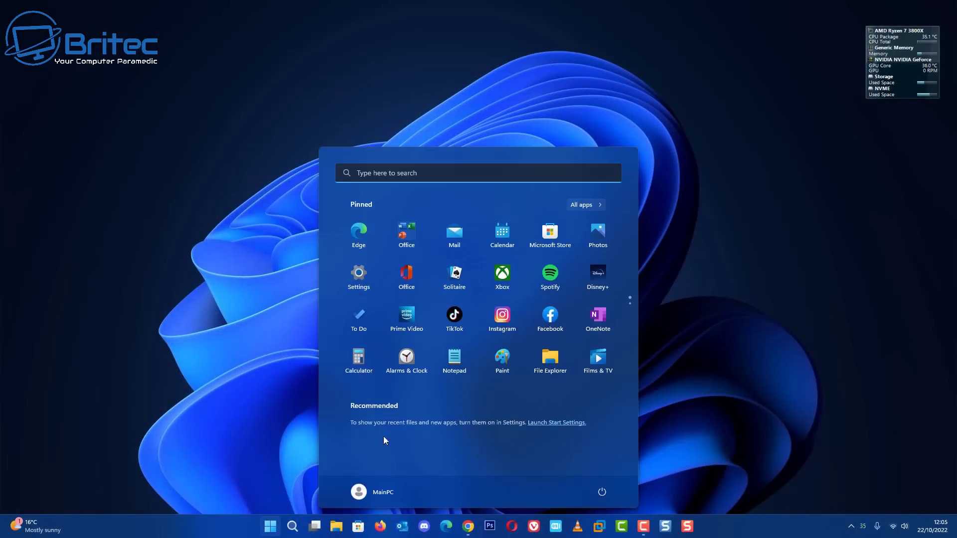
click(360, 273)
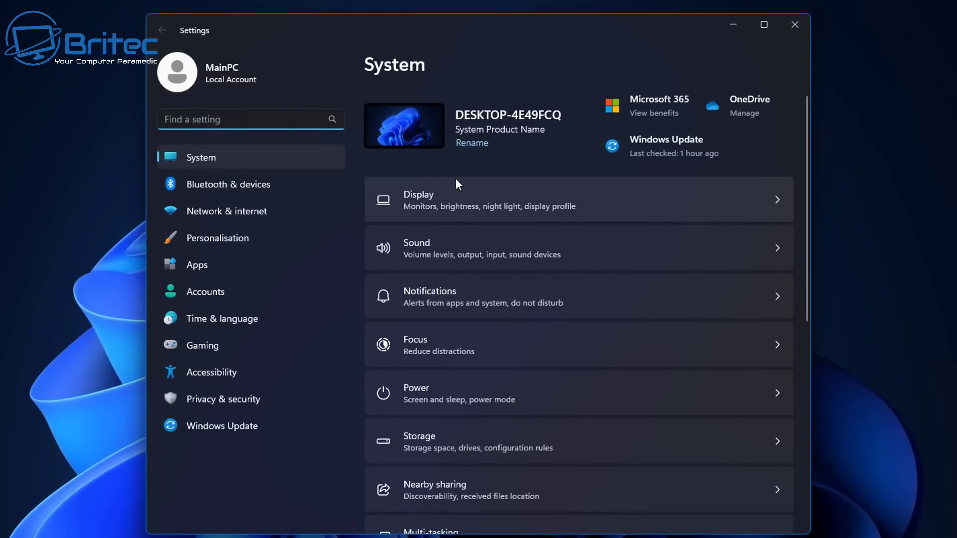
click(459, 199)
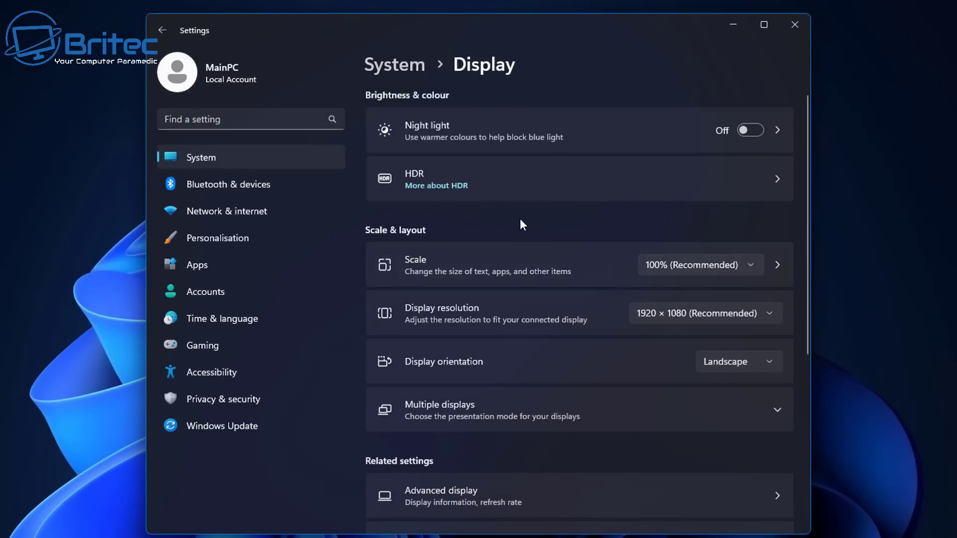
scroll(520, 220, down, 3)
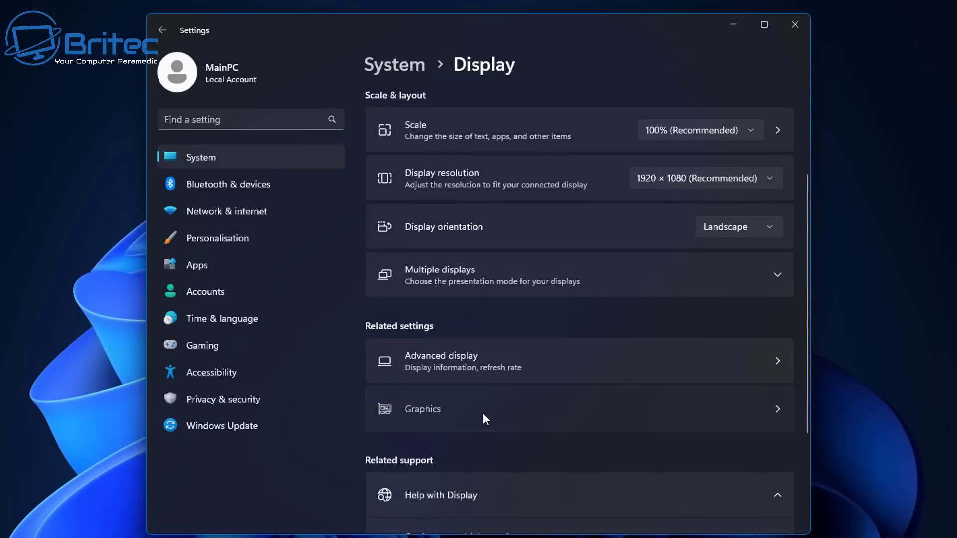
click(483, 414)
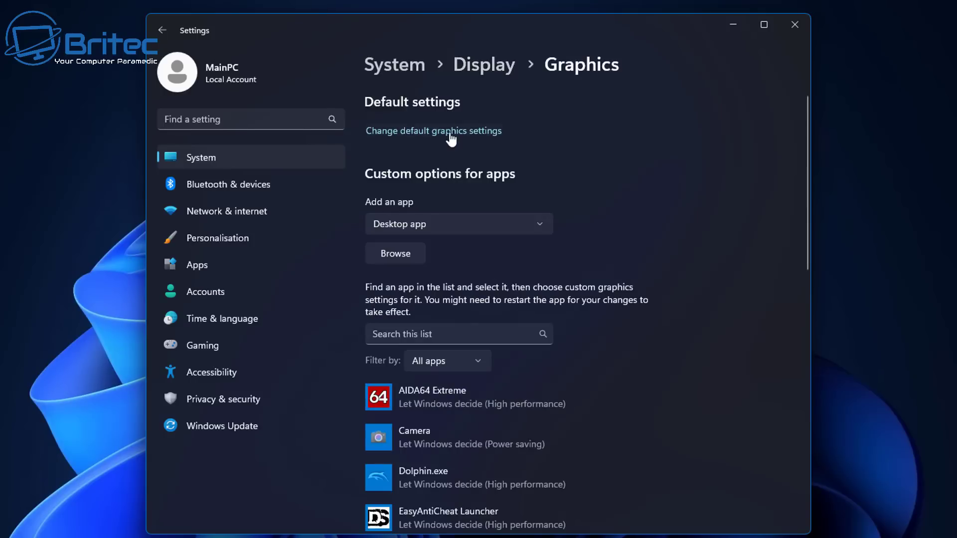
click(449, 131)
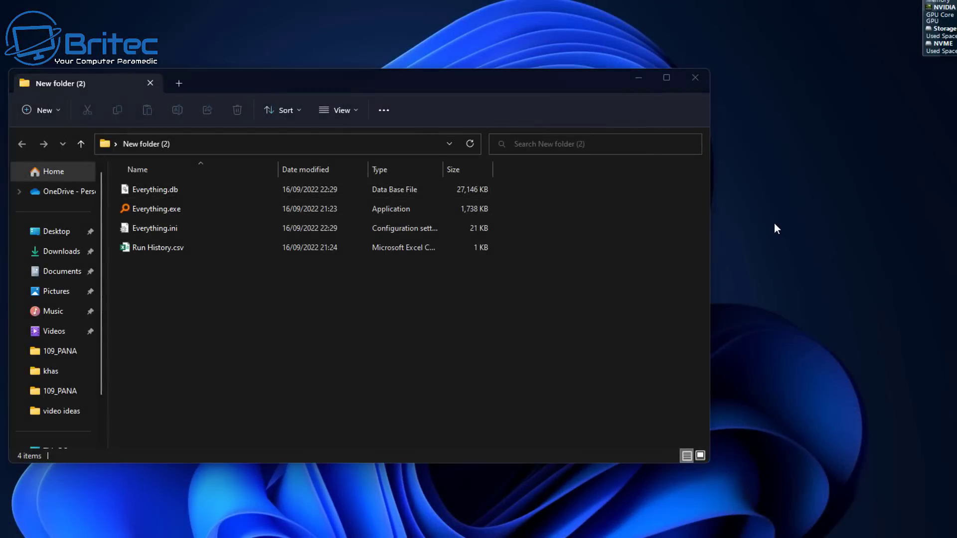
Open the desktop context menu and expand it to the full classic list.
right_click(775, 228)
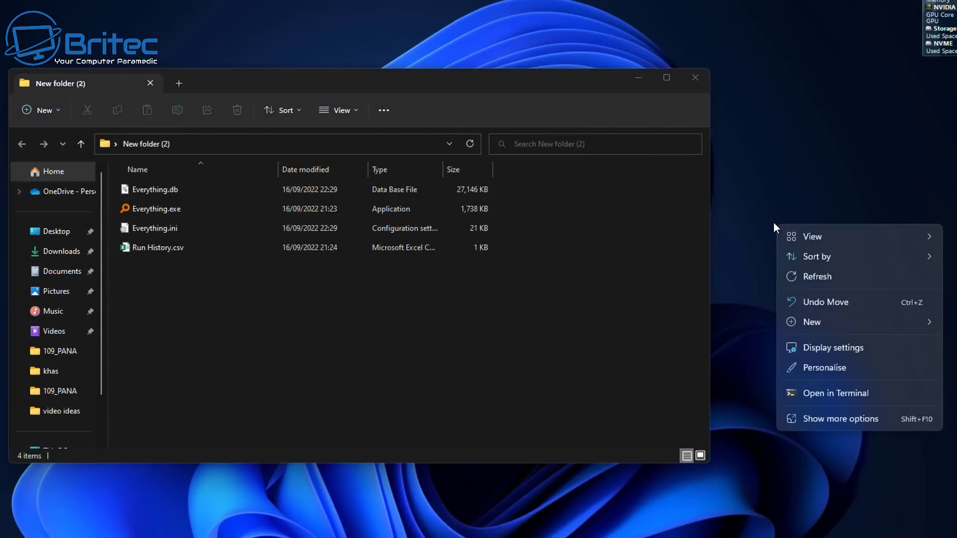
click(851, 418)
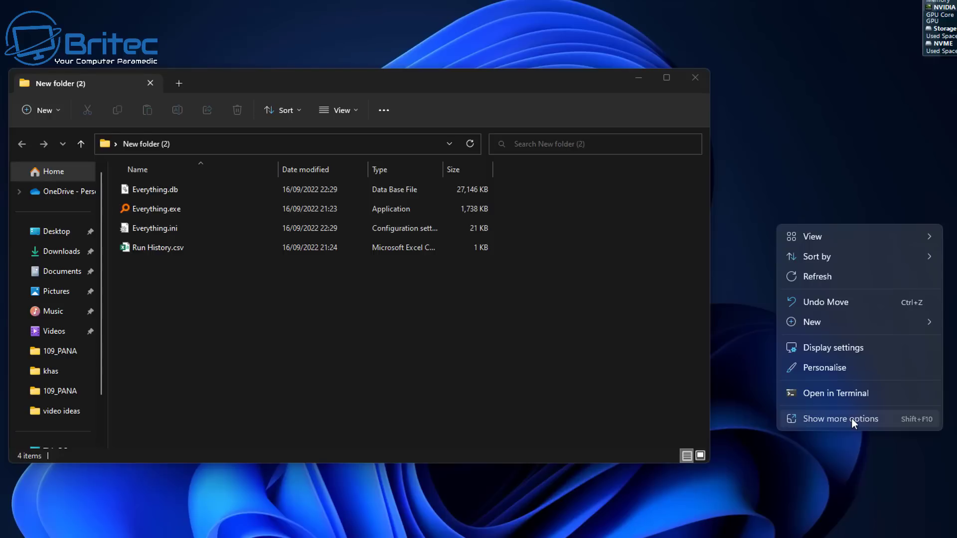
click(817, 244)
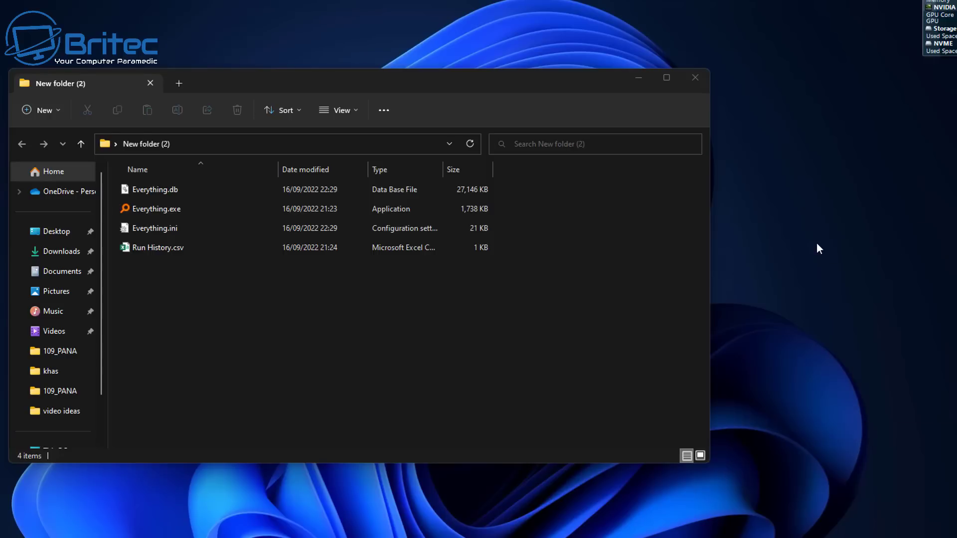
Compare Everything.exe's compact and full context menus, then open the Win+X power-user menu.
shift+right_click(173, 209)
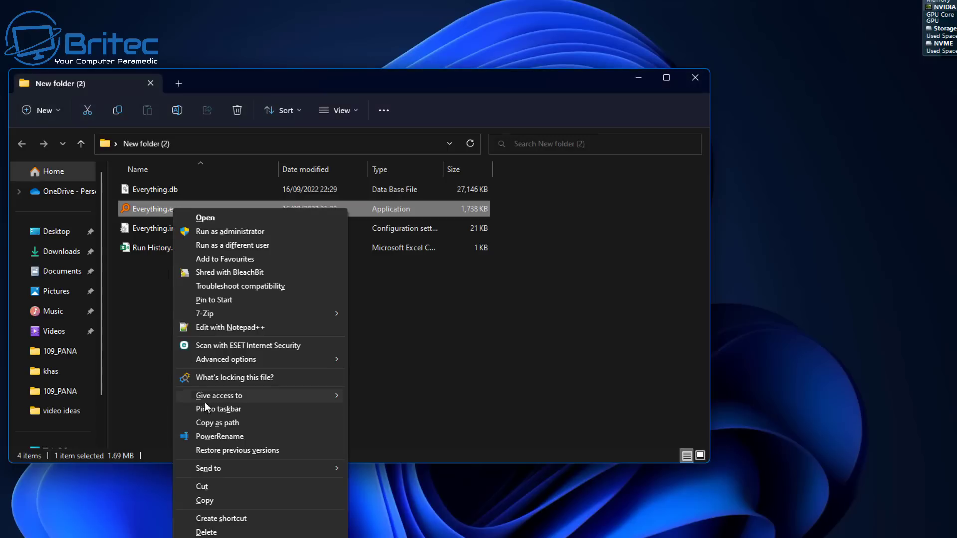
click(155, 213)
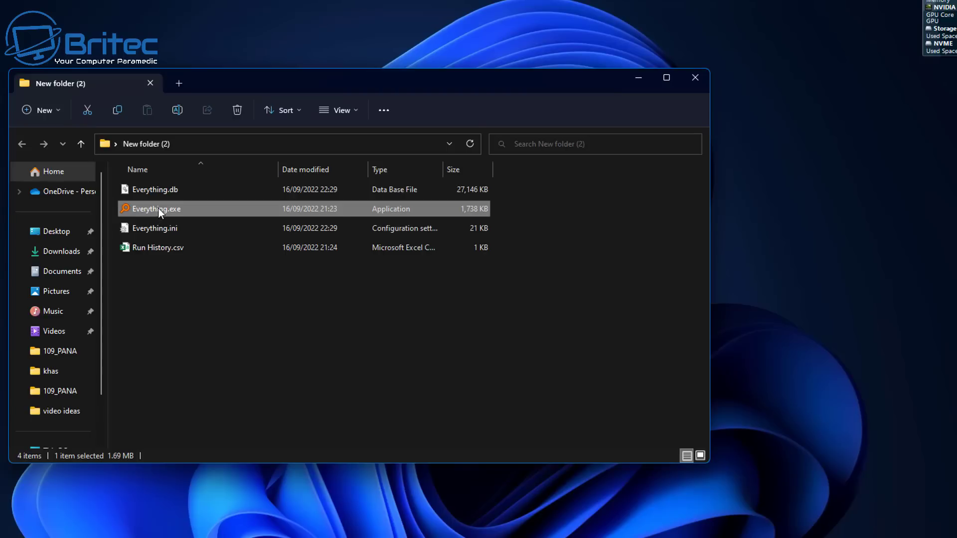
right_click(158, 209)
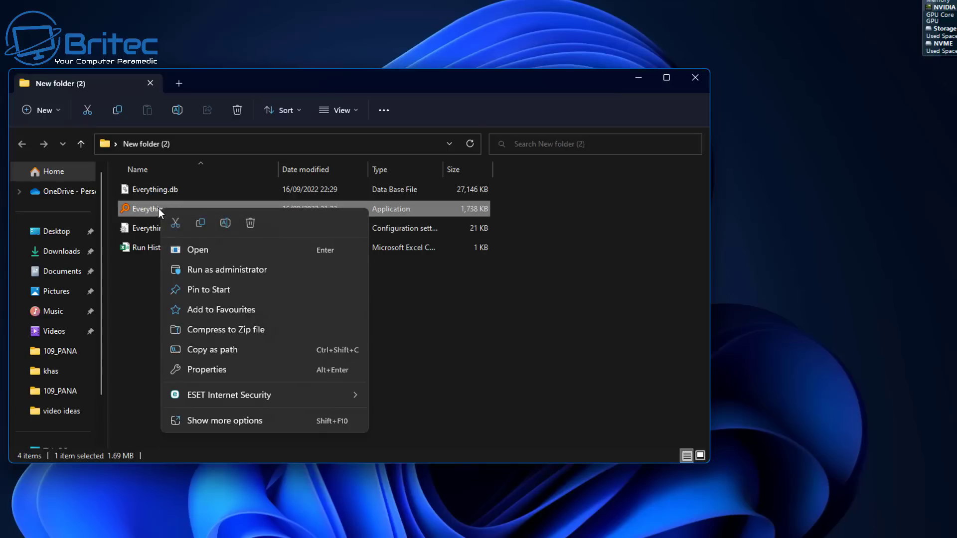
click(158, 208)
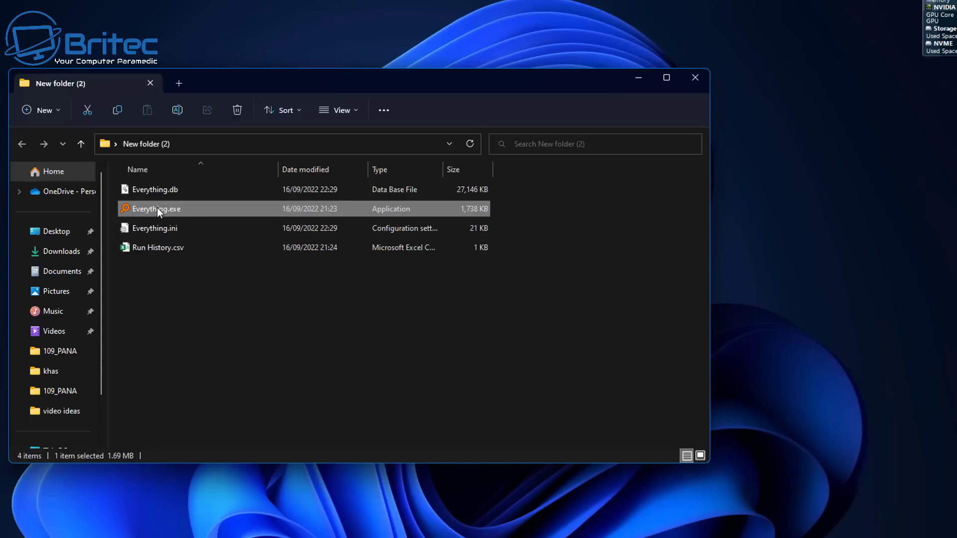
shift+right_click(157, 209)
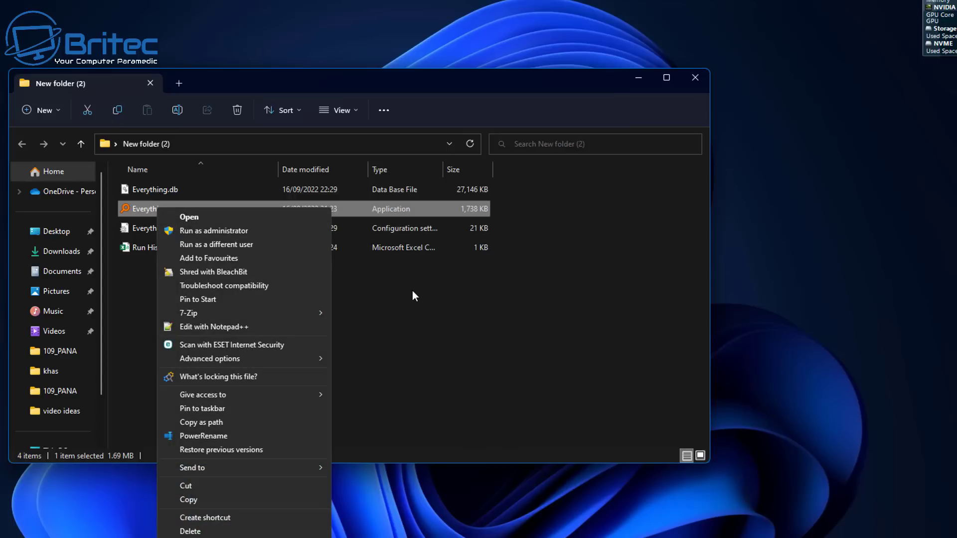
click(536, 259)
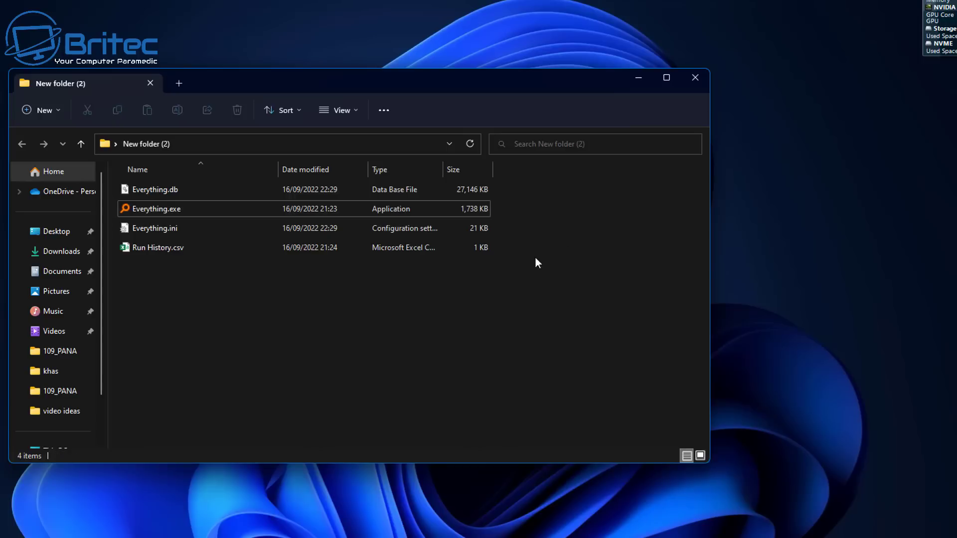
right_click(723, 206)
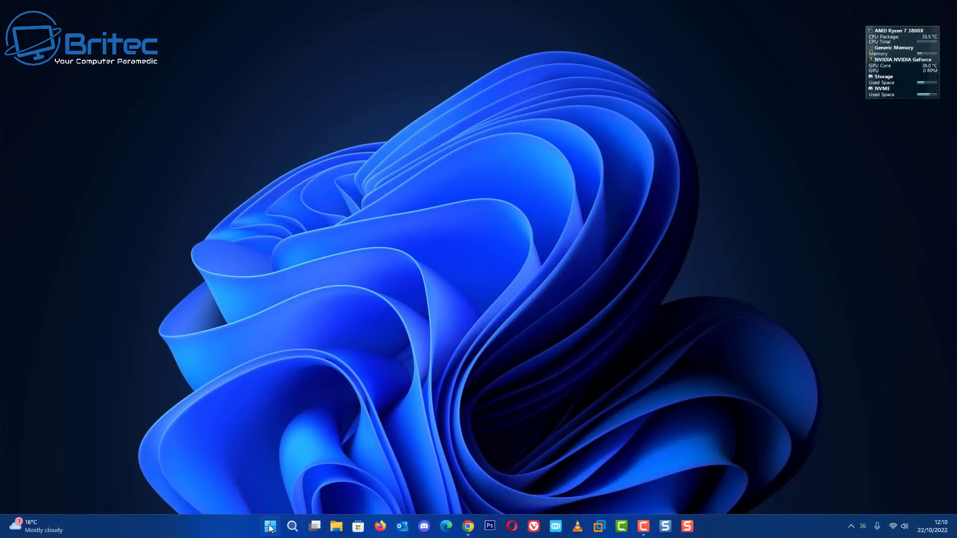
right_click(269, 527)
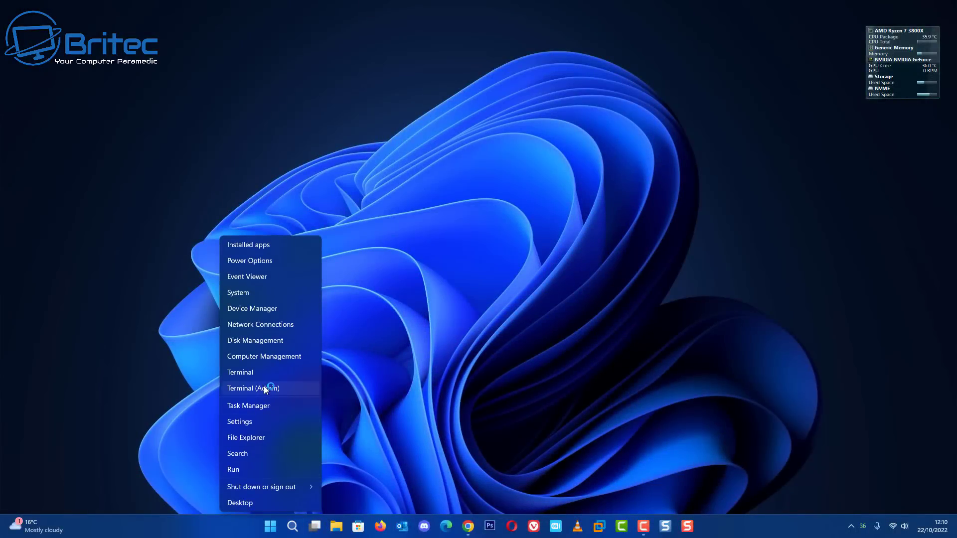
Paste and run the reg.exe add command in an administrator Terminal, then close it.
click(266, 390)
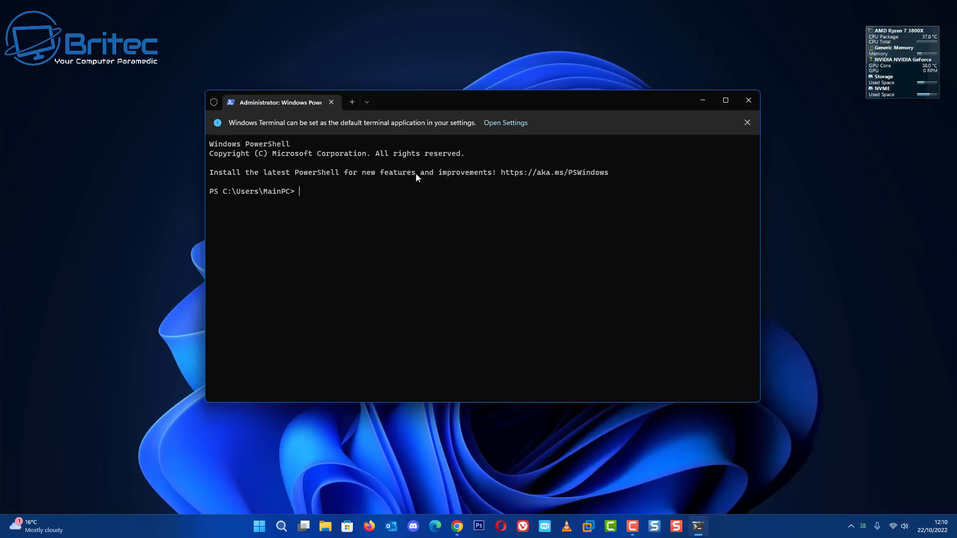
text(reg.exe add "HKCU\Software\Classes\CLSID\{86ca1aa0-34aa-4e8b-a509-50c905bae2a2}\InprocServer32" /f /ve)
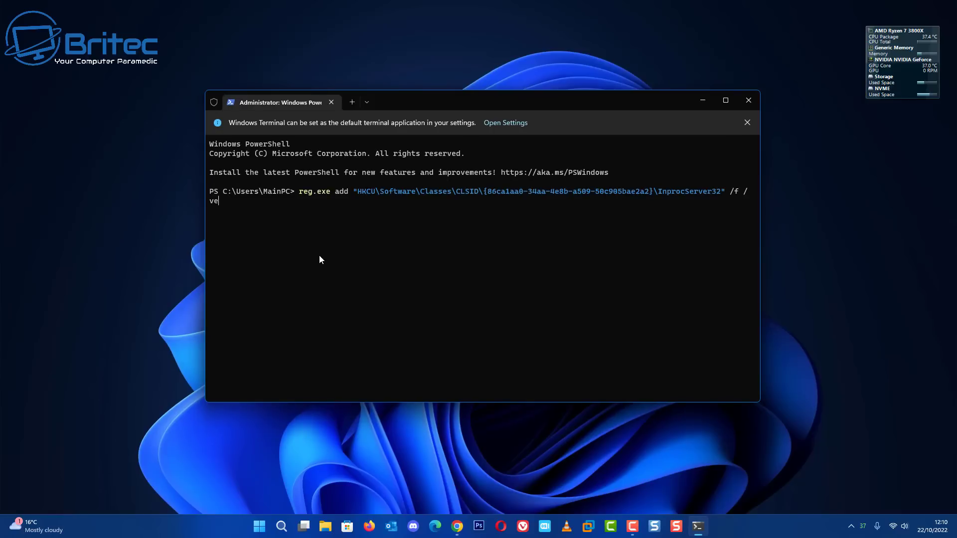
key(Return)
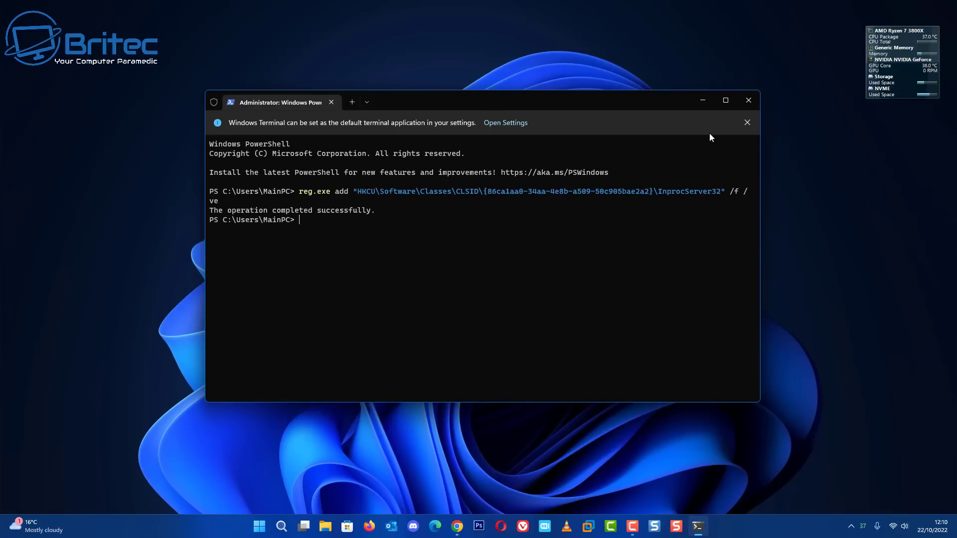
click(748, 101)
Check the desktop context menu twice to see whether its style changed.
right_click(484, 202)
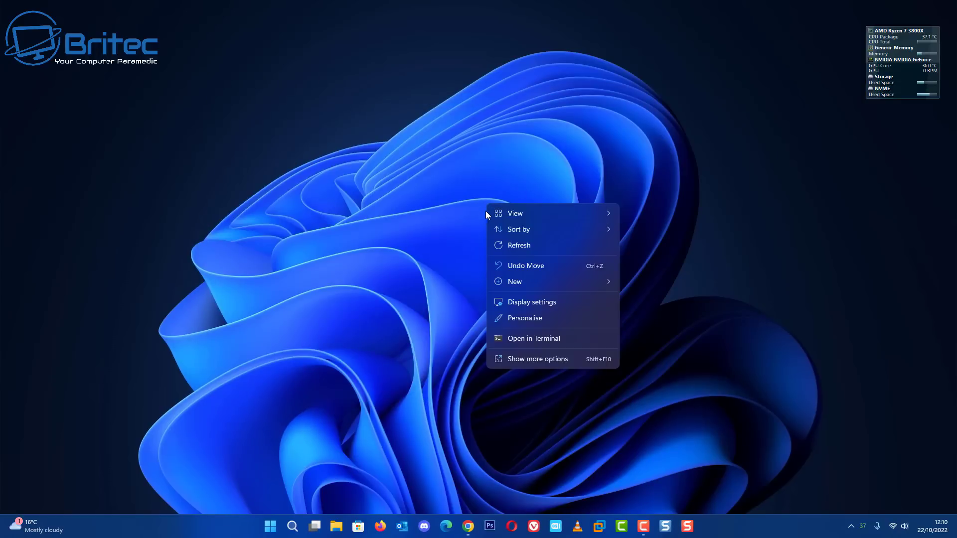
click(453, 293)
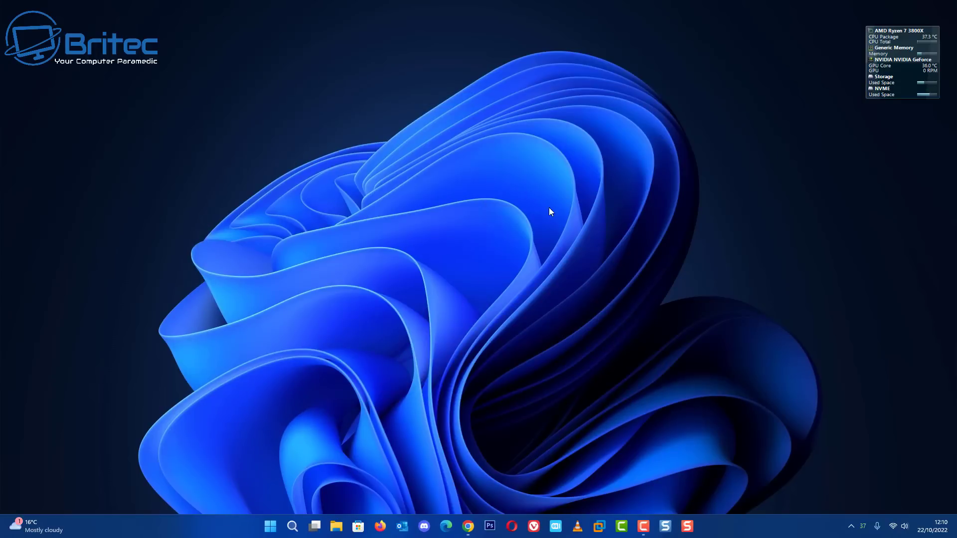
right_click(475, 216)
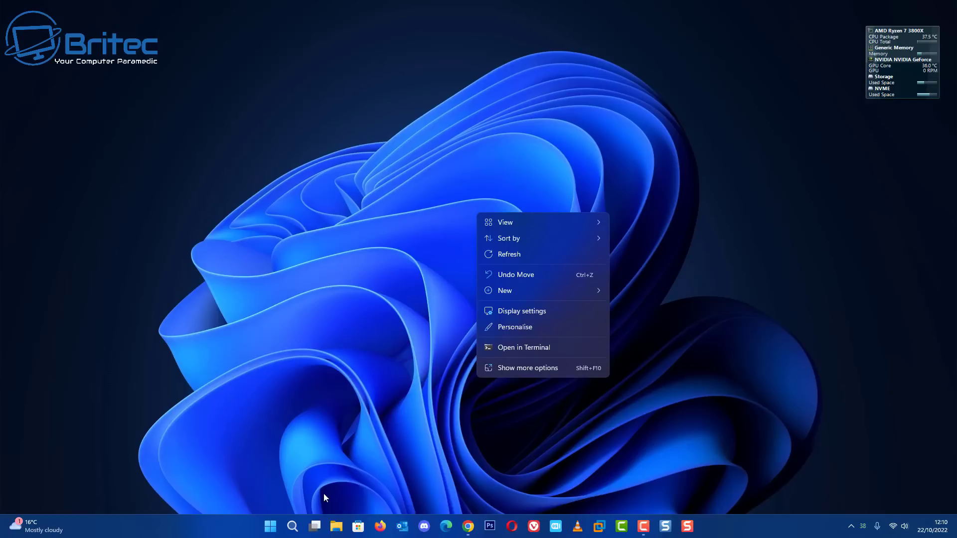
click(314, 452)
Restart the Windows Explorer process in Task Manager, opened from the Win+X menu.
right_click(270, 527)
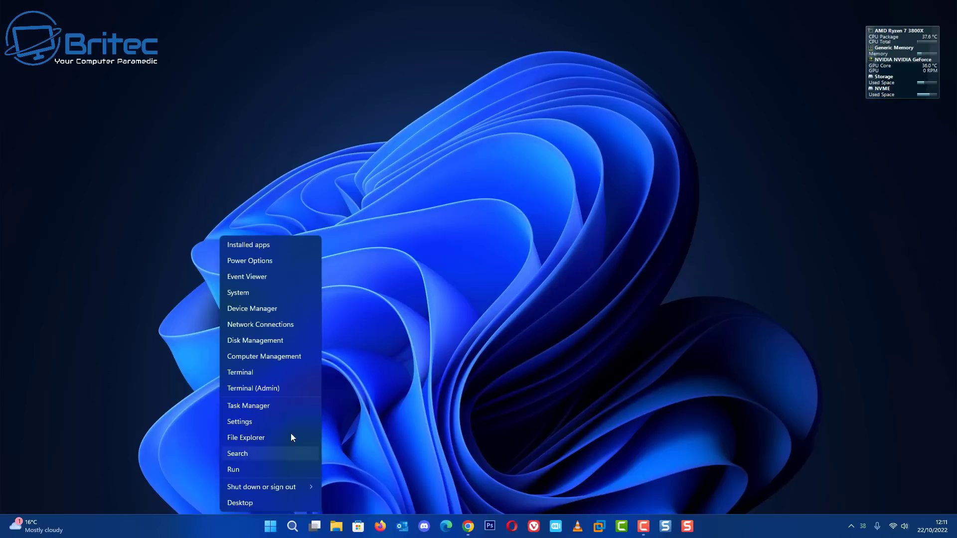
click(259, 407)
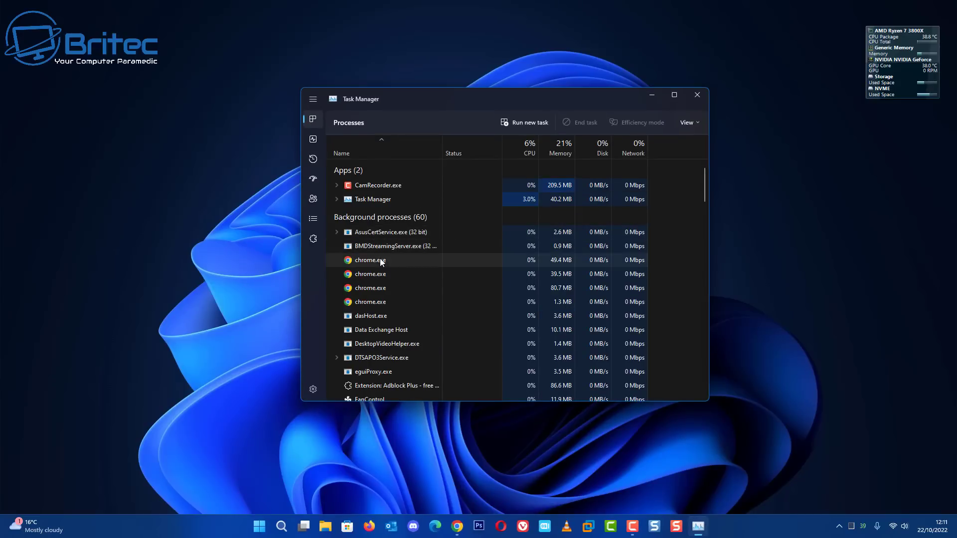
scroll(381, 260, down, 2)
scroll(388, 275, down, 10)
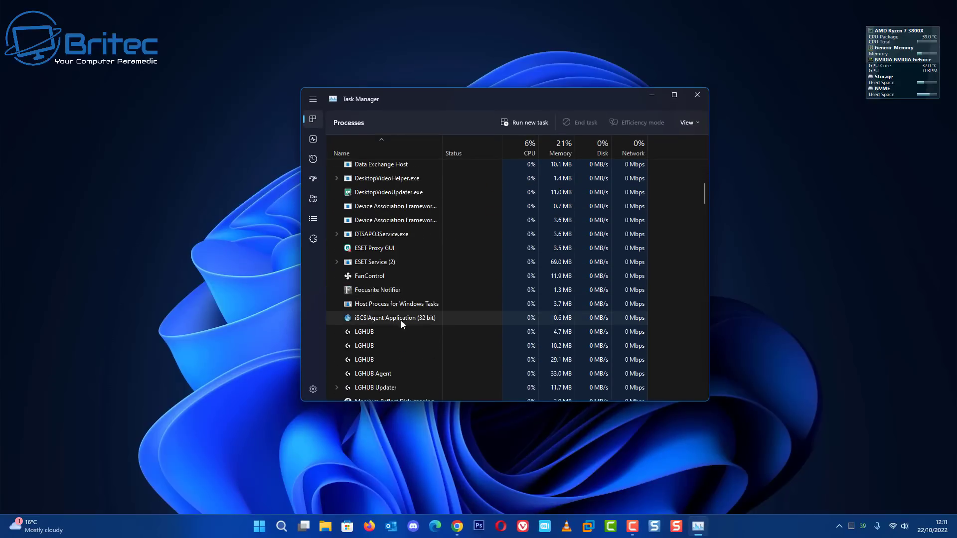
drag(707, 209, 697, 387)
right_click(397, 339)
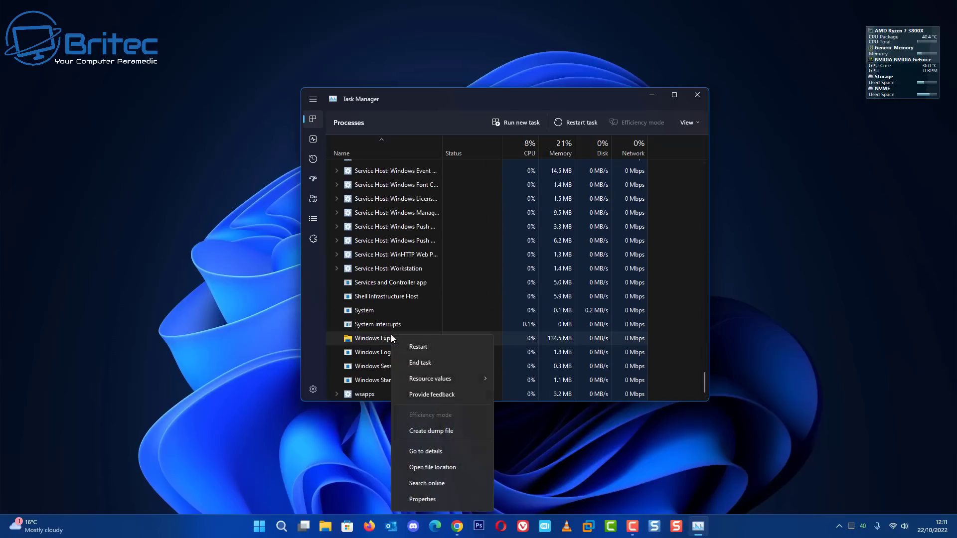
click(430, 346)
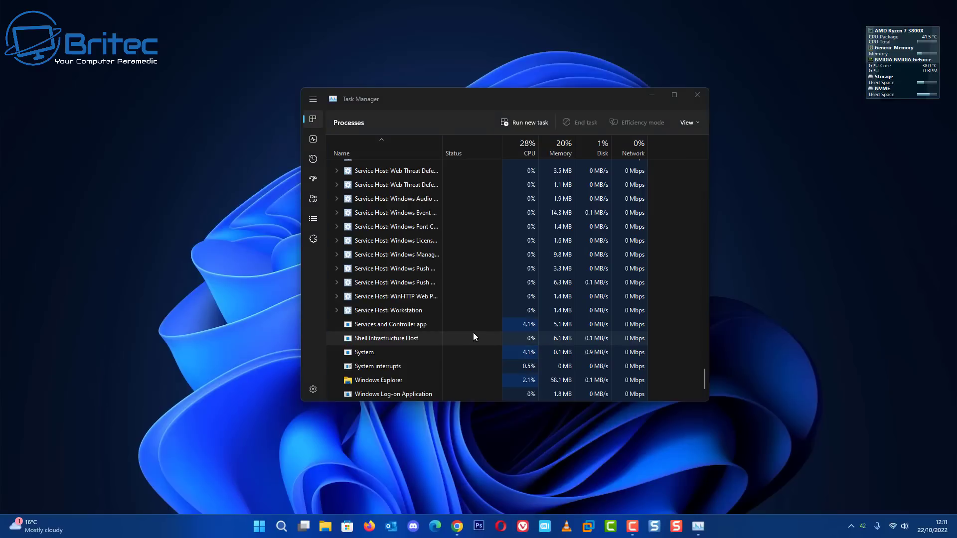
Close Task Manager and confirm the desktop context menu now shows the classic layout.
click(694, 94)
right_click(512, 201)
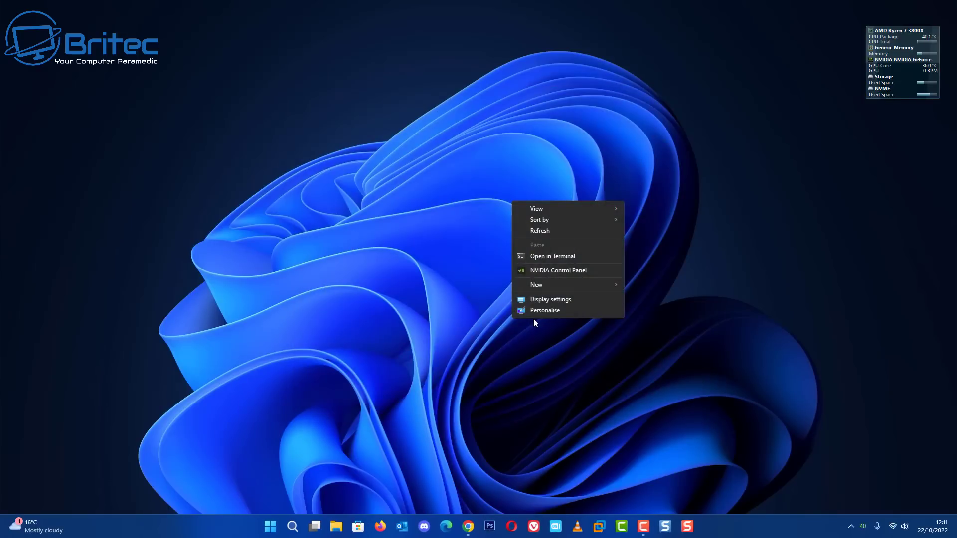
mouse_move(543, 208)
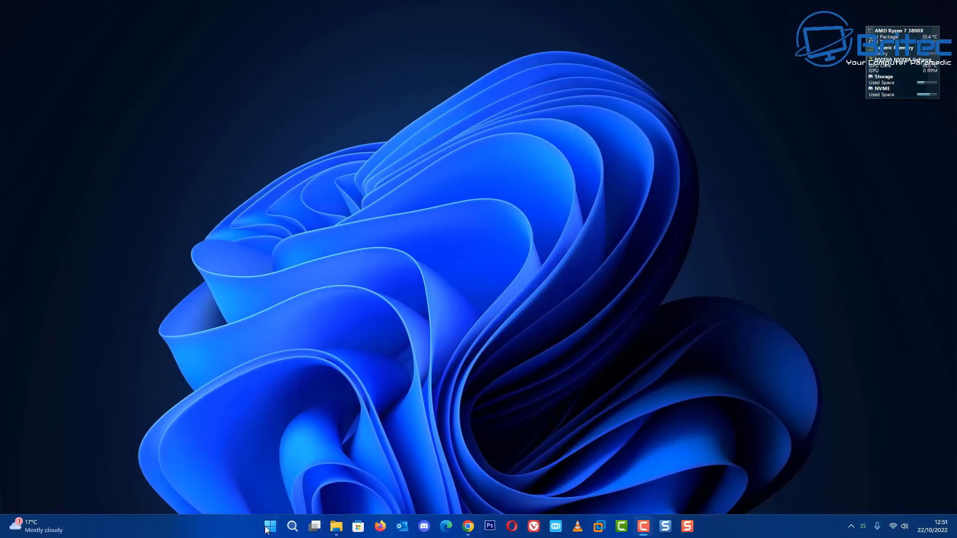
Open Settings > Accessibility > Captions and switch Live captions on, then back off.
click(267, 529)
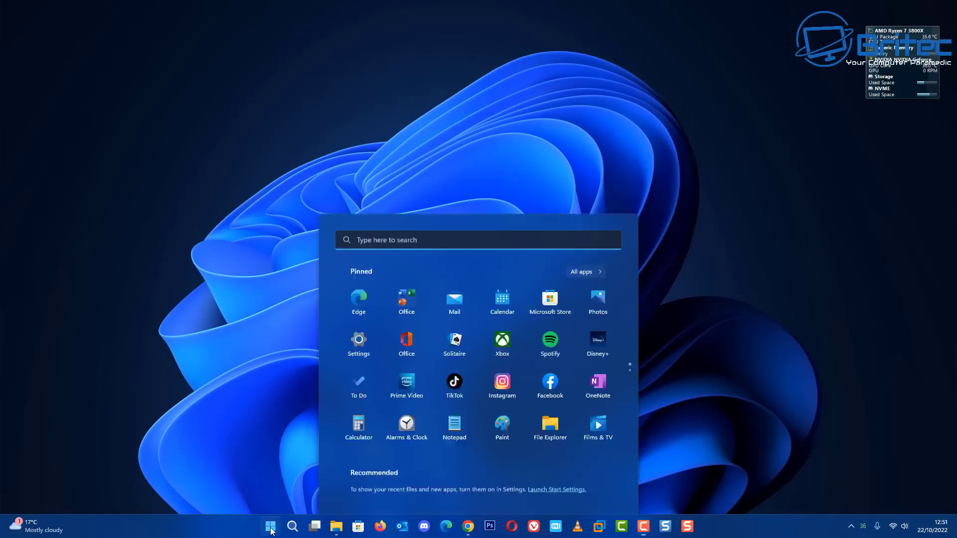
click(361, 284)
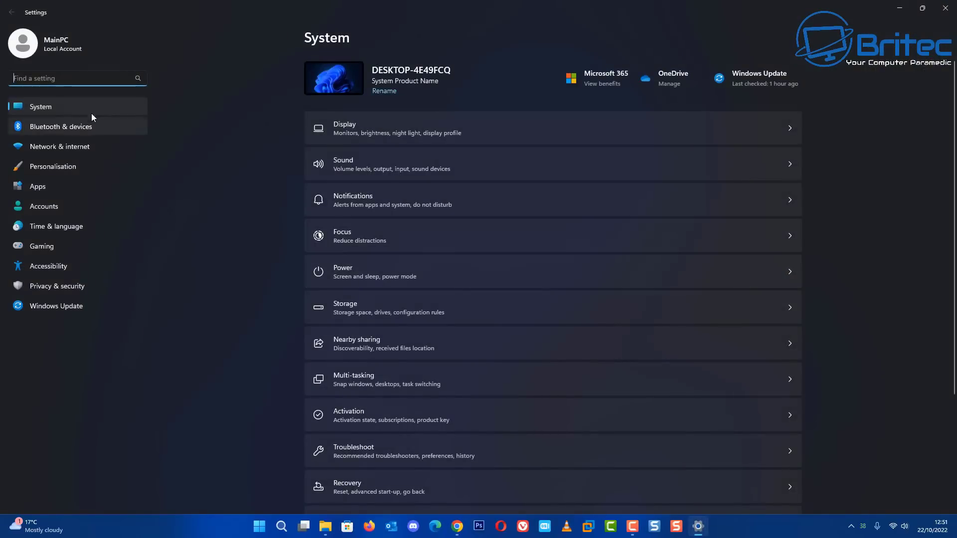
click(52, 269)
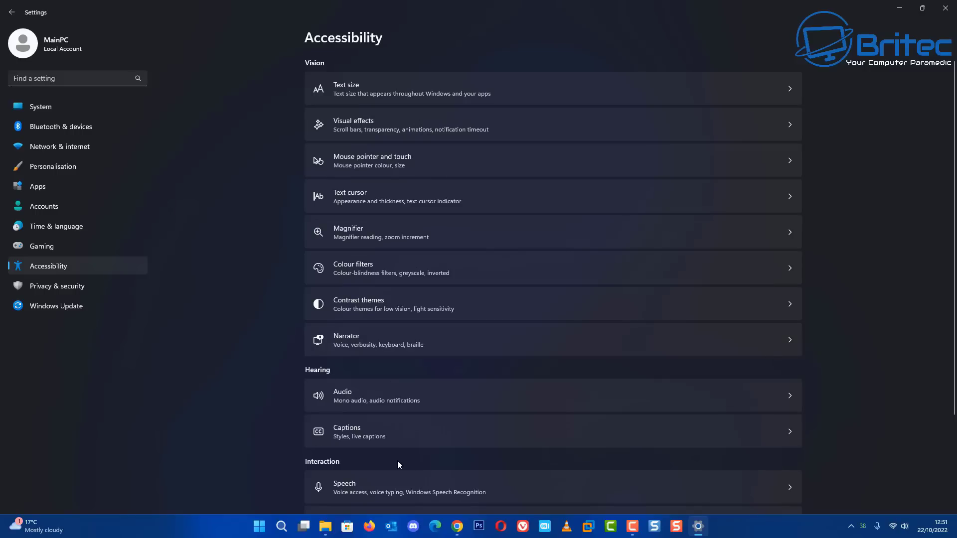
scroll(397, 461, down, 3)
click(393, 316)
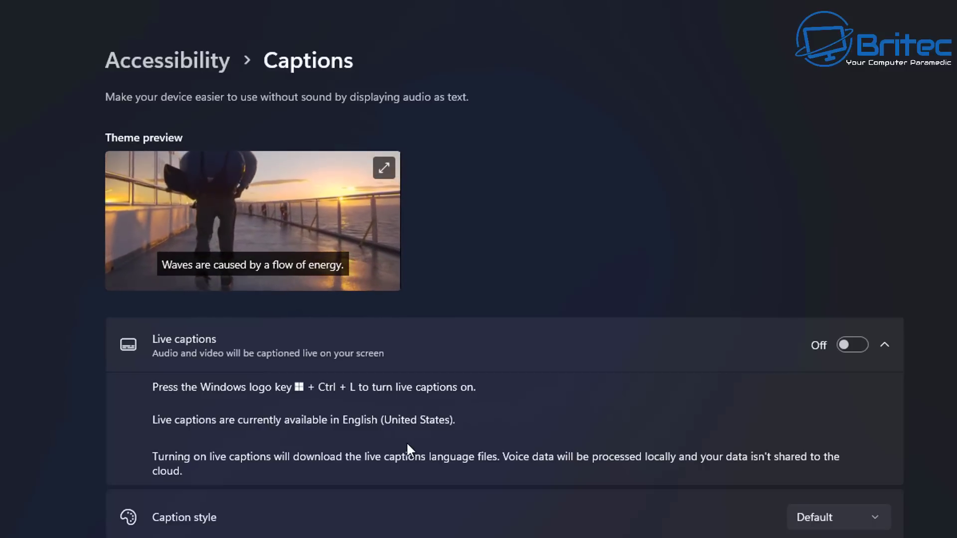
click(844, 348)
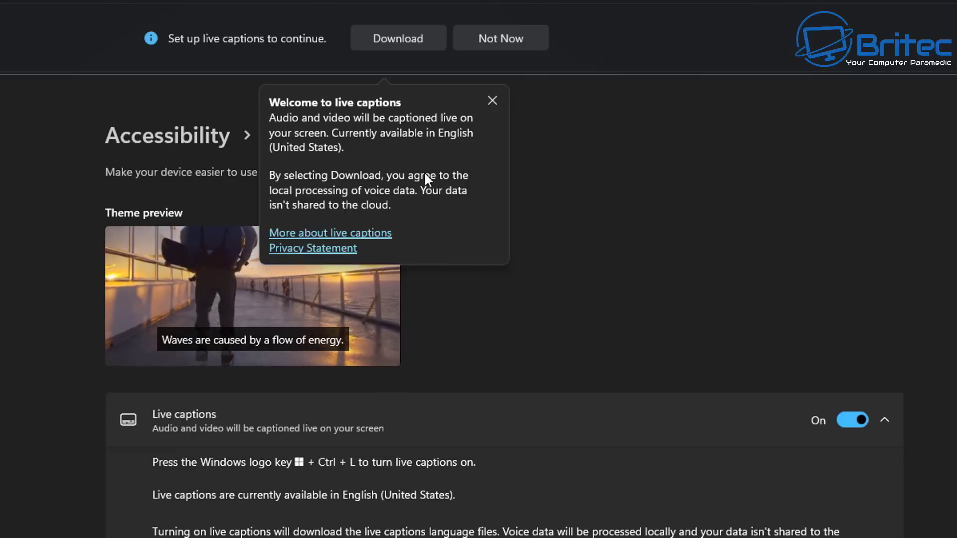
click(842, 418)
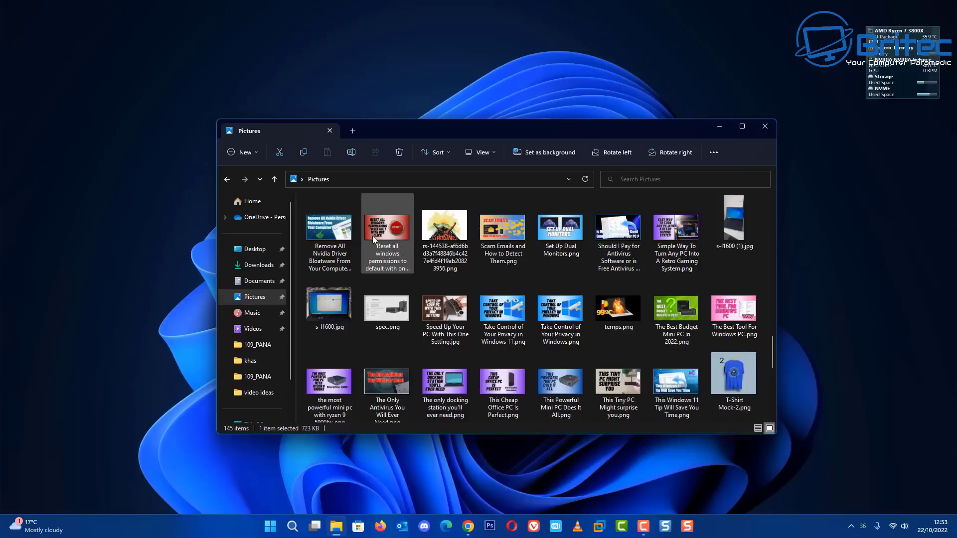
Drag the first Pictures thumbnail across the taskbar app icons and release it on the desktop.
drag(344, 239, 360, 490)
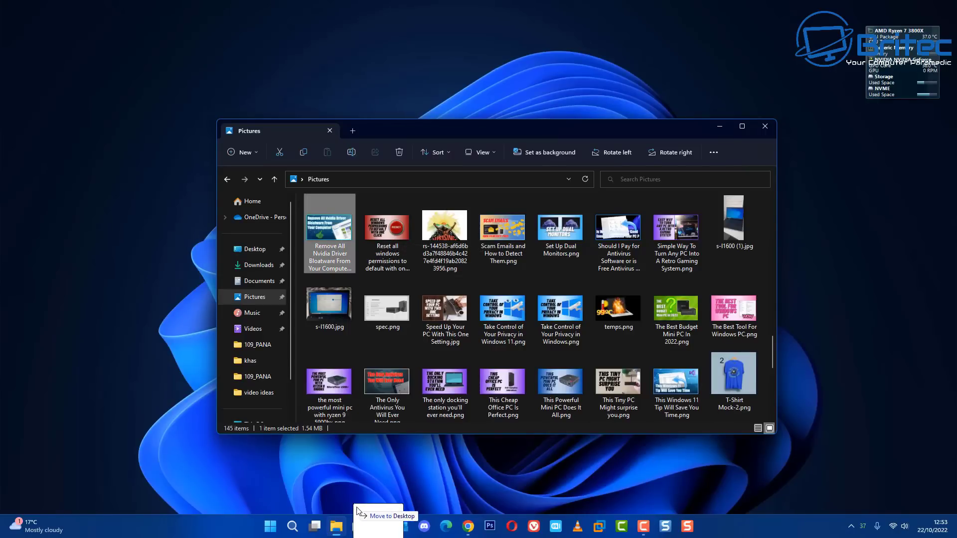
mouse_move(381, 532)
mouse_down()
mouse_move(383, 491)
mouse_move(382, 532)
mouse_up()
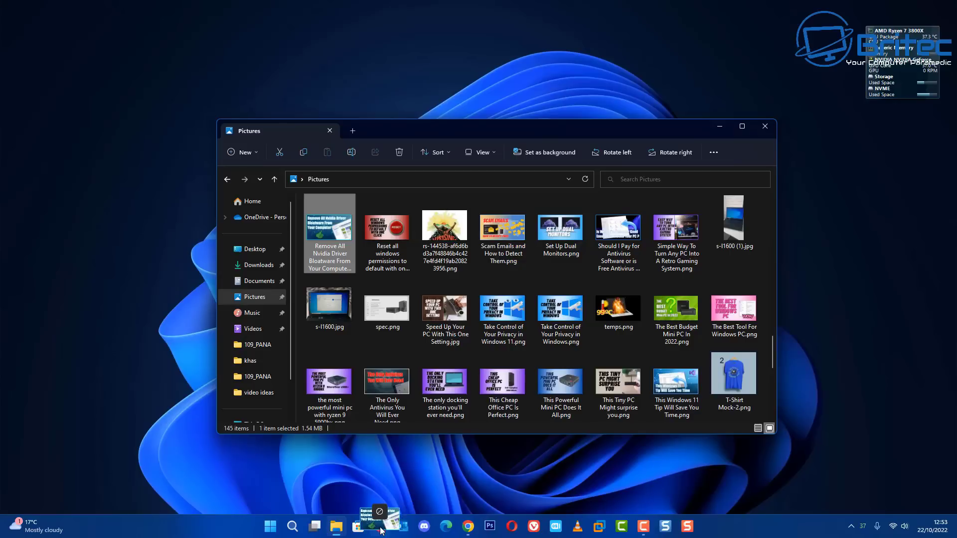